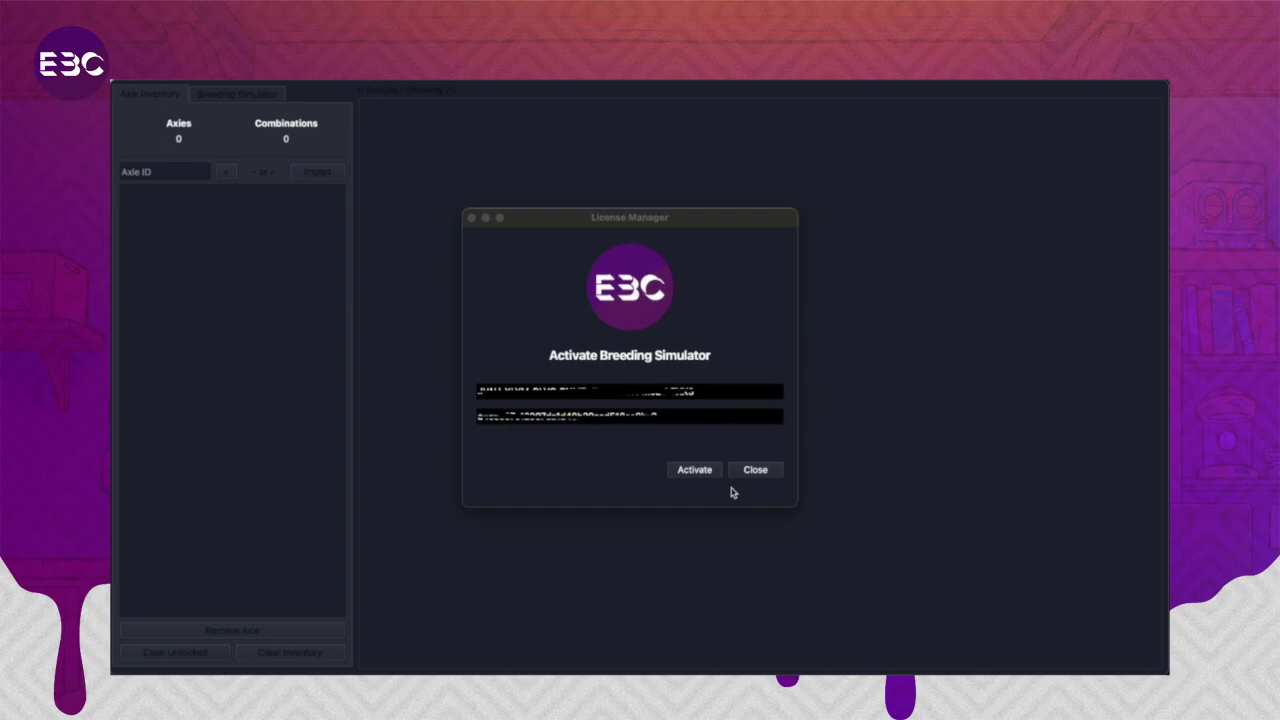
Activate the Breeding Simulator license and close the License Manager window.
{"action": "left_click", "coordinate": [700, 468]}
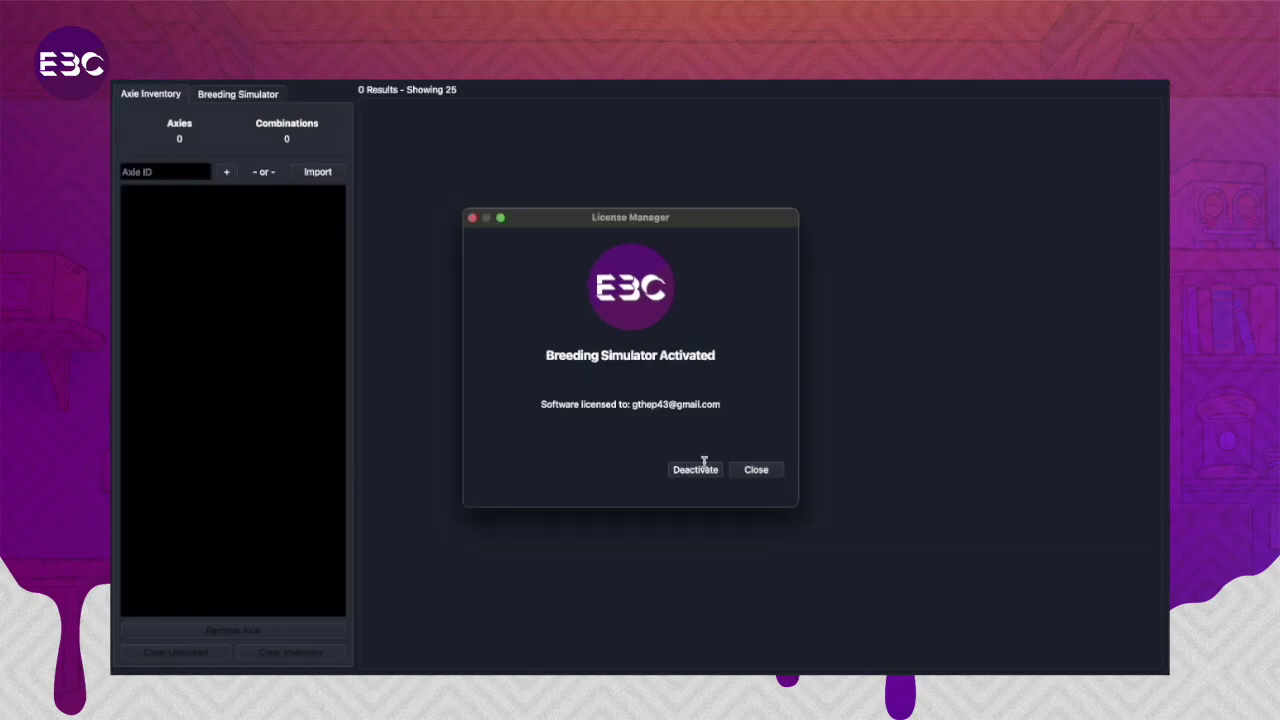
{"action": "left_click", "coordinate": [755, 469]}
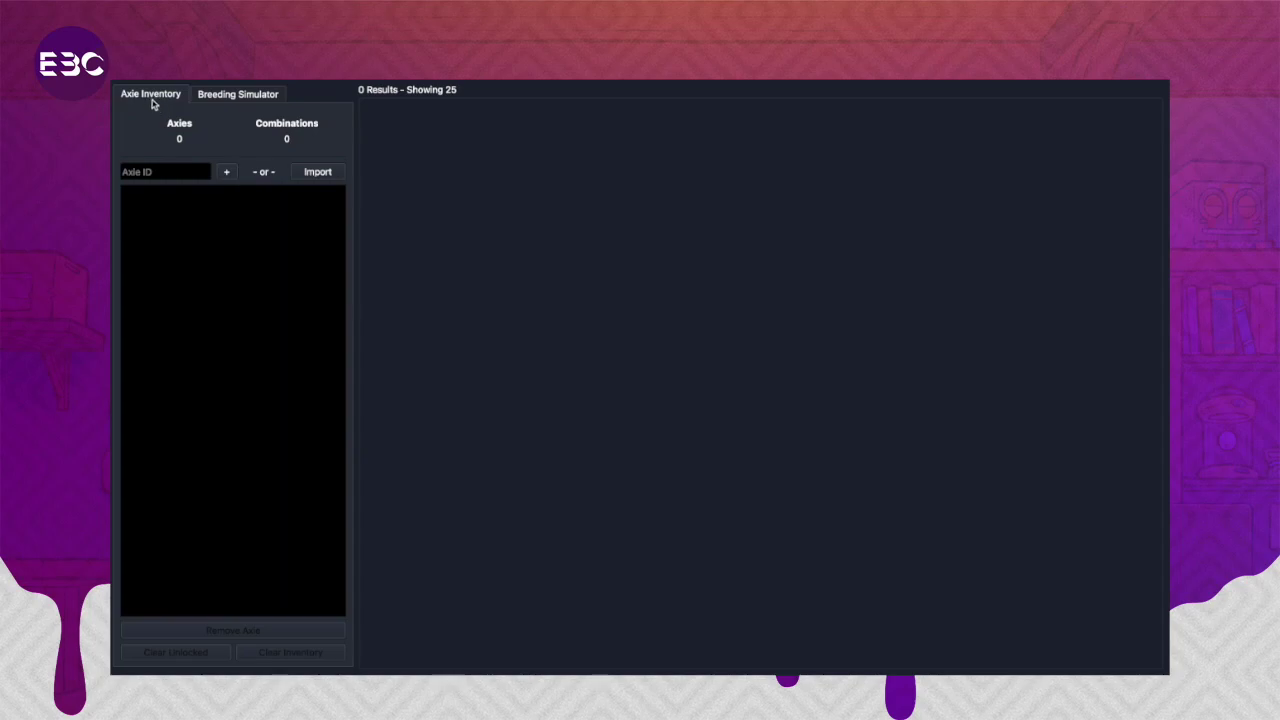
Import the wallet's Axies from the Ronin address, loading 43 Axies and 653 combinations.
{"action": "left_click", "coordinate": [319, 176]}
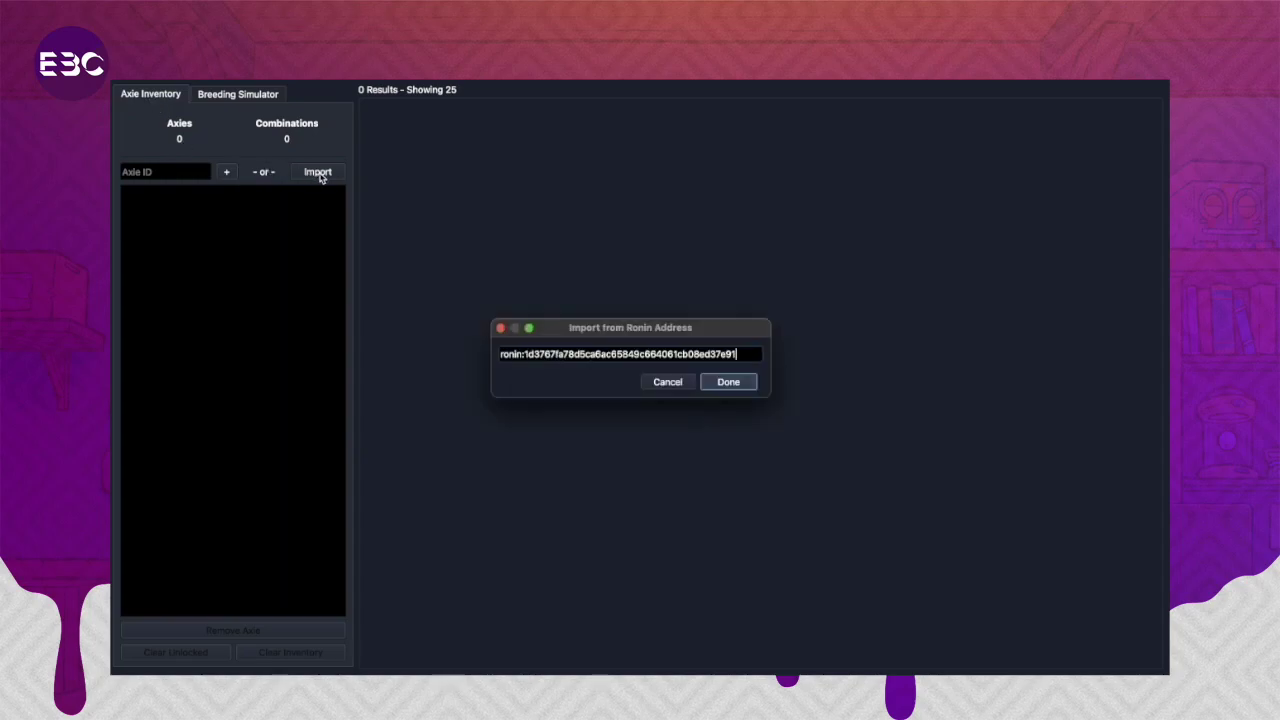
{"action": "left_click_drag", "start_coordinate": [742, 354], "coordinate": [486, 347]}
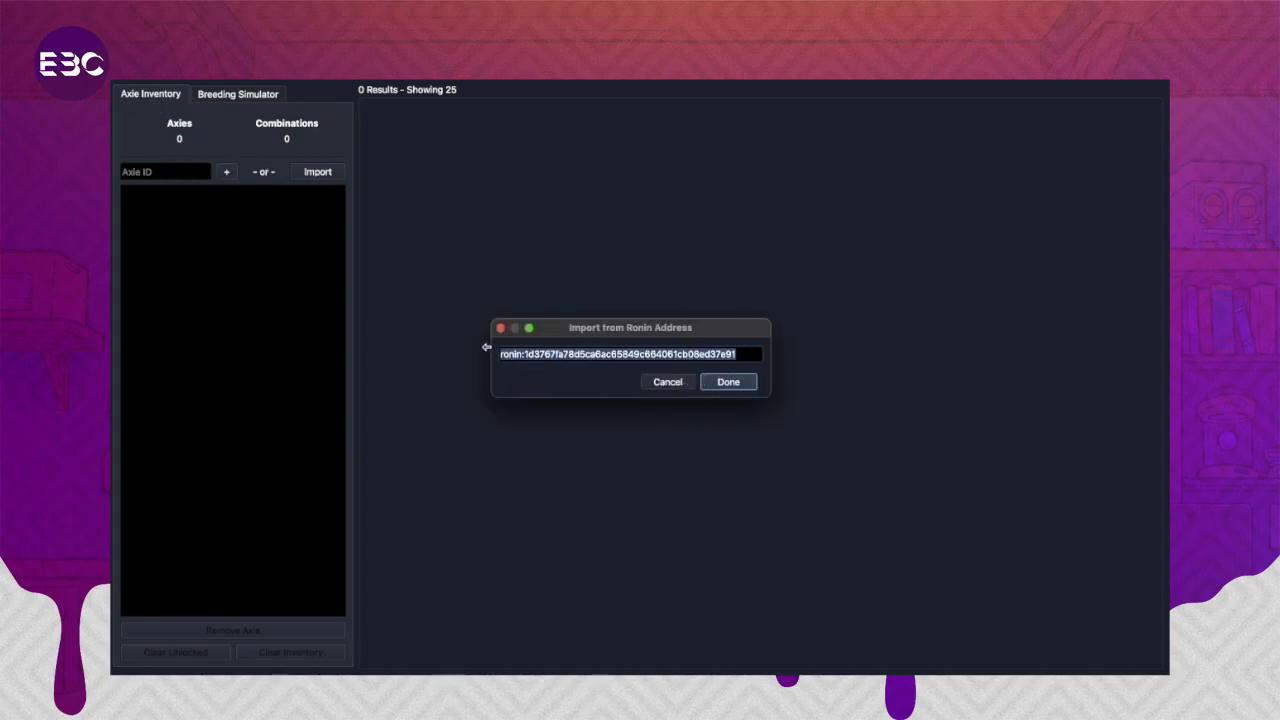
{"action": "key", "text": "Right"}
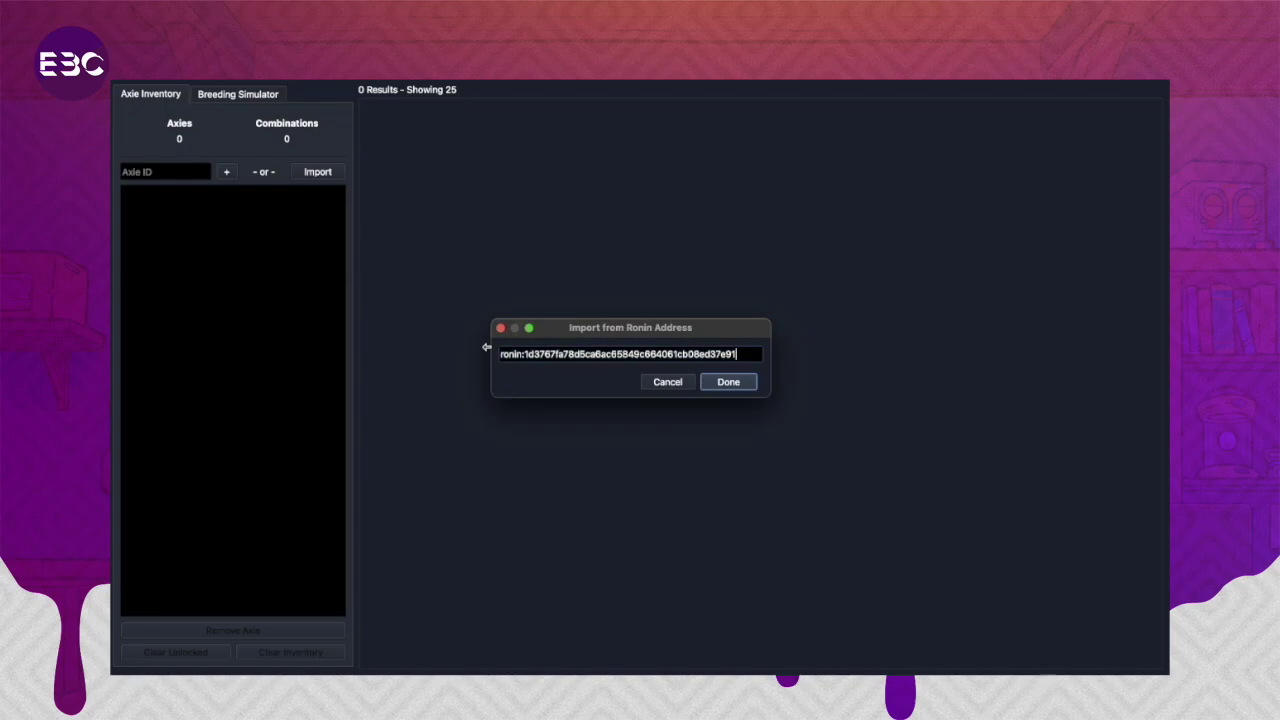
{"action": "left_click", "coordinate": [727, 382]}
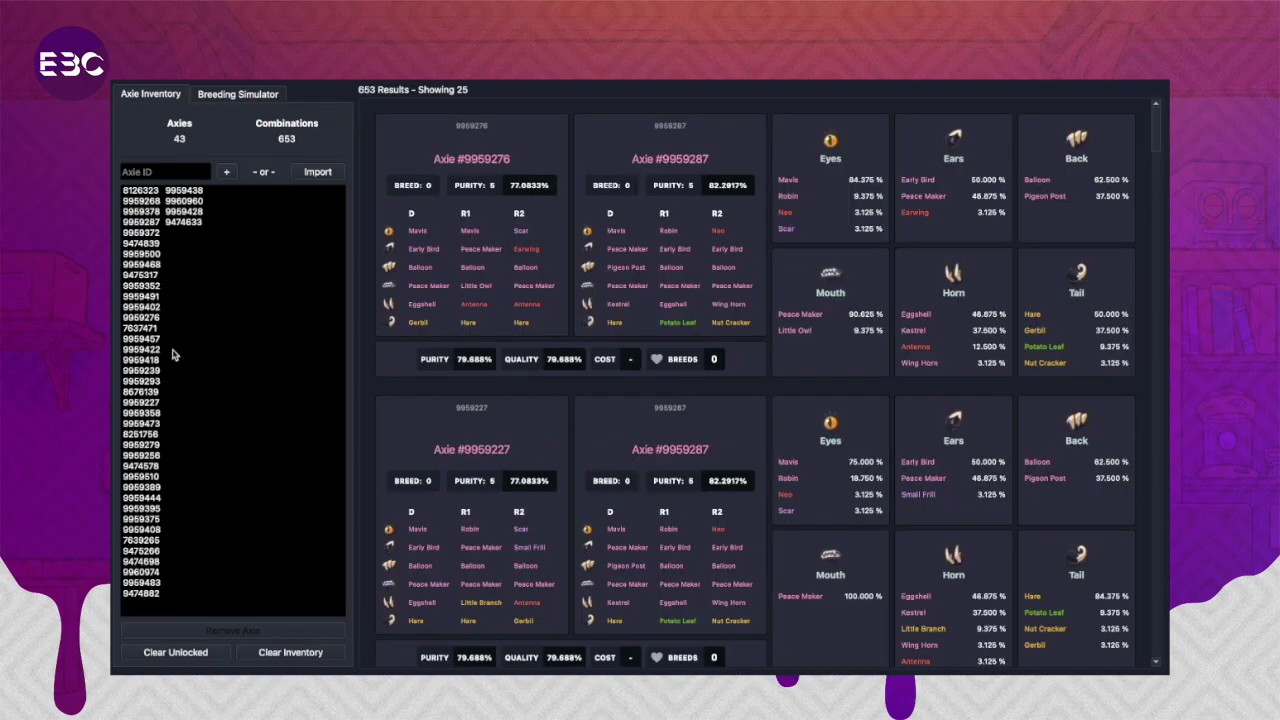
Remove Axies 8676139, 9959375, 9959422 and 9959402 from the inventory.
{"action": "left_click", "coordinate": [160, 175]}
{"action": "left_click", "coordinate": [140, 392]}
{"action": "left_click", "coordinate": [233, 630]}
{"action": "left_click", "coordinate": [140, 508]}
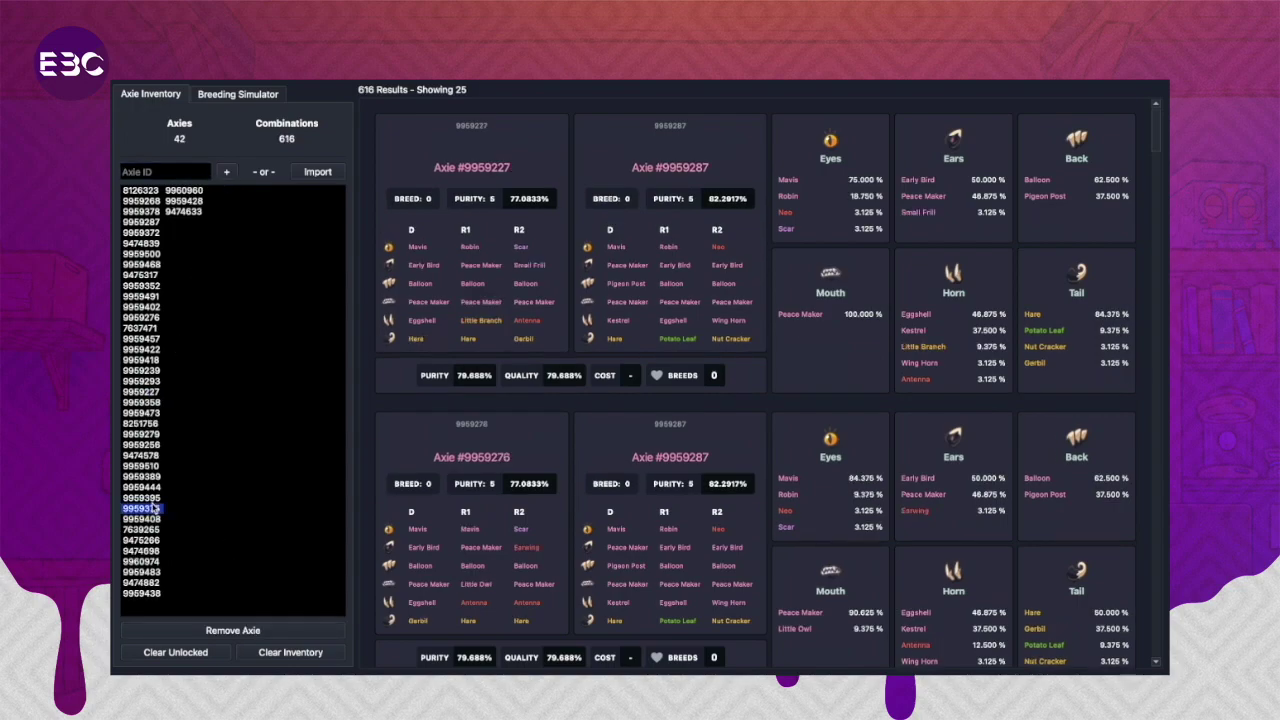
{"action": "left_click", "coordinate": [233, 630]}
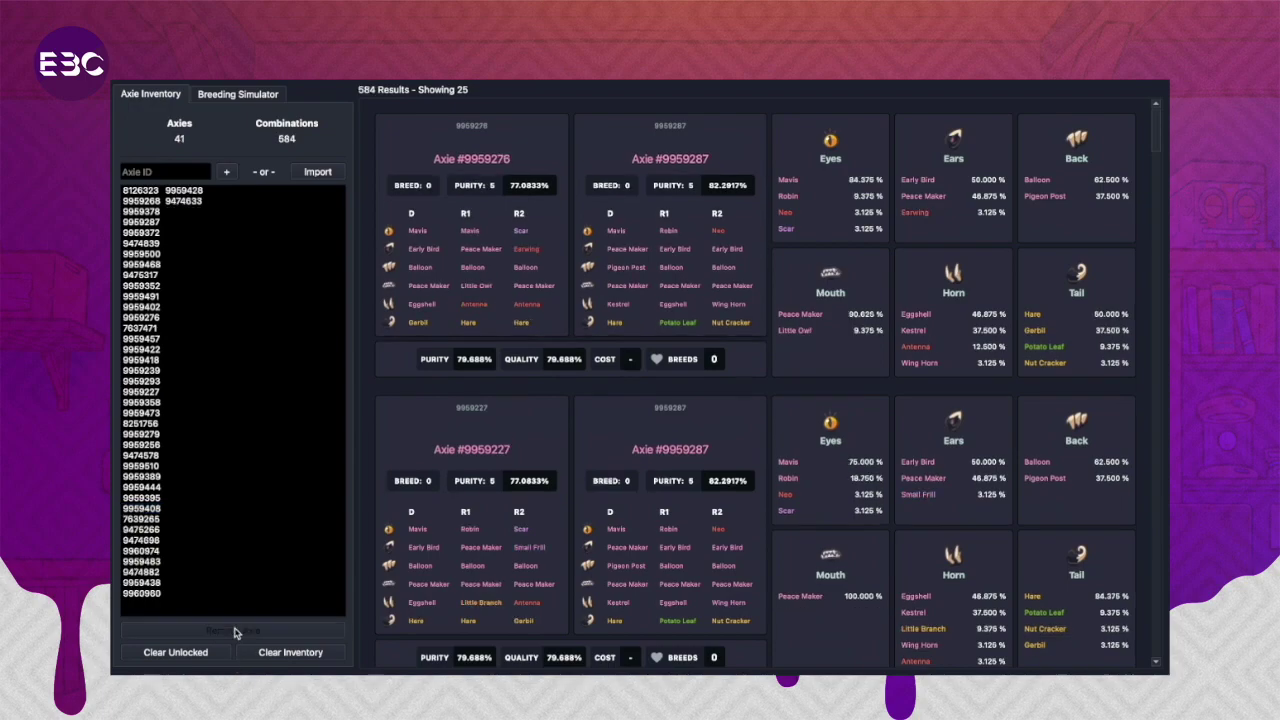
{"action": "left_click", "coordinate": [140, 349]}
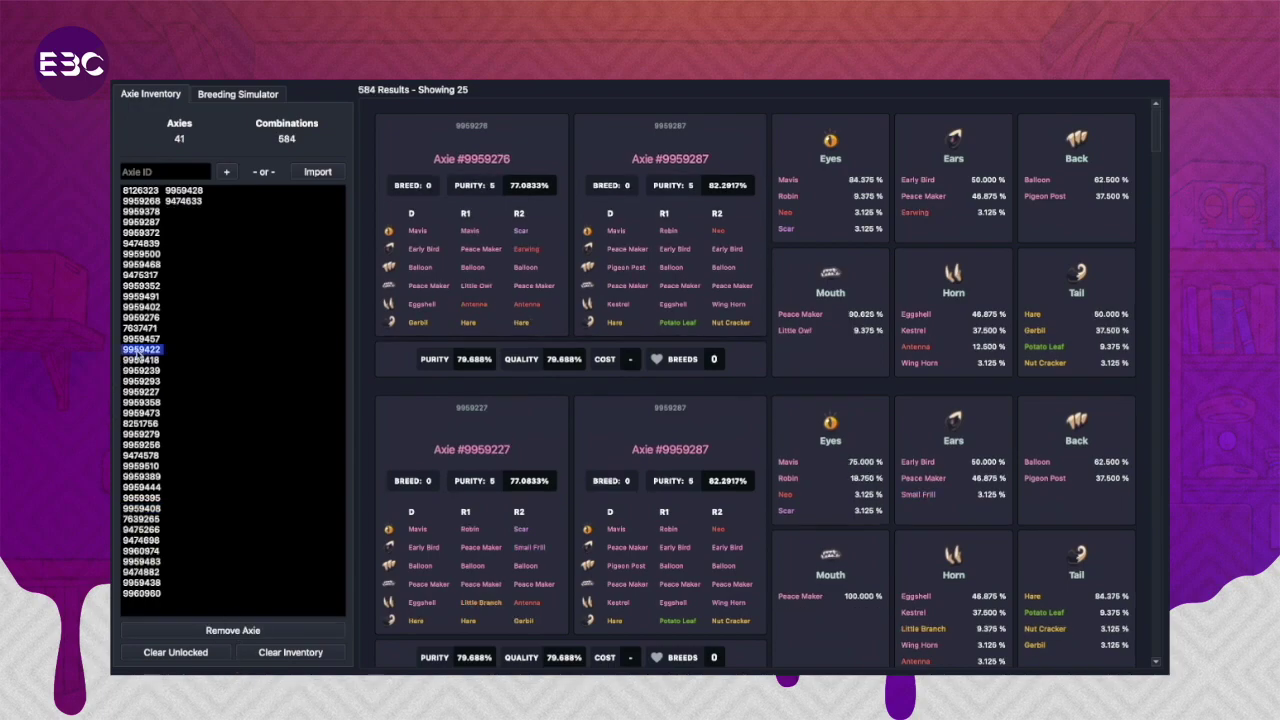
{"action": "left_click", "coordinate": [230, 632]}
{"action": "left_click", "coordinate": [155, 308]}
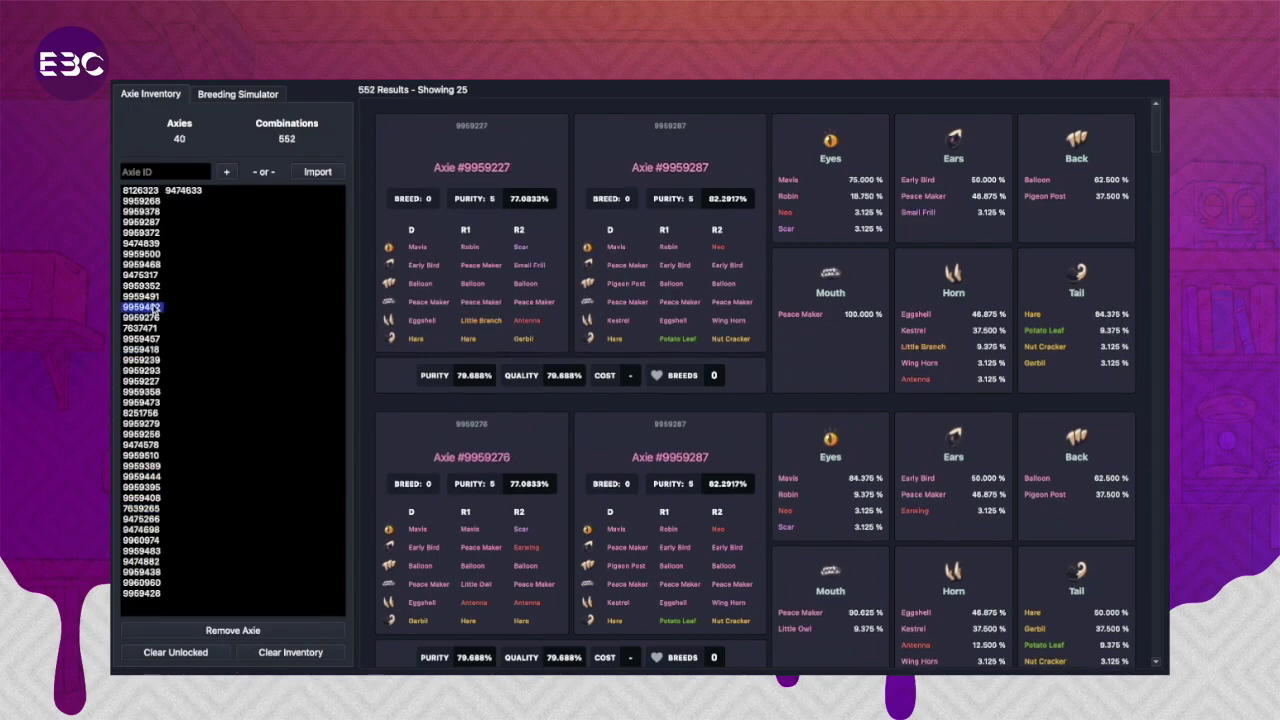
{"action": "left_click", "coordinate": [244, 628]}
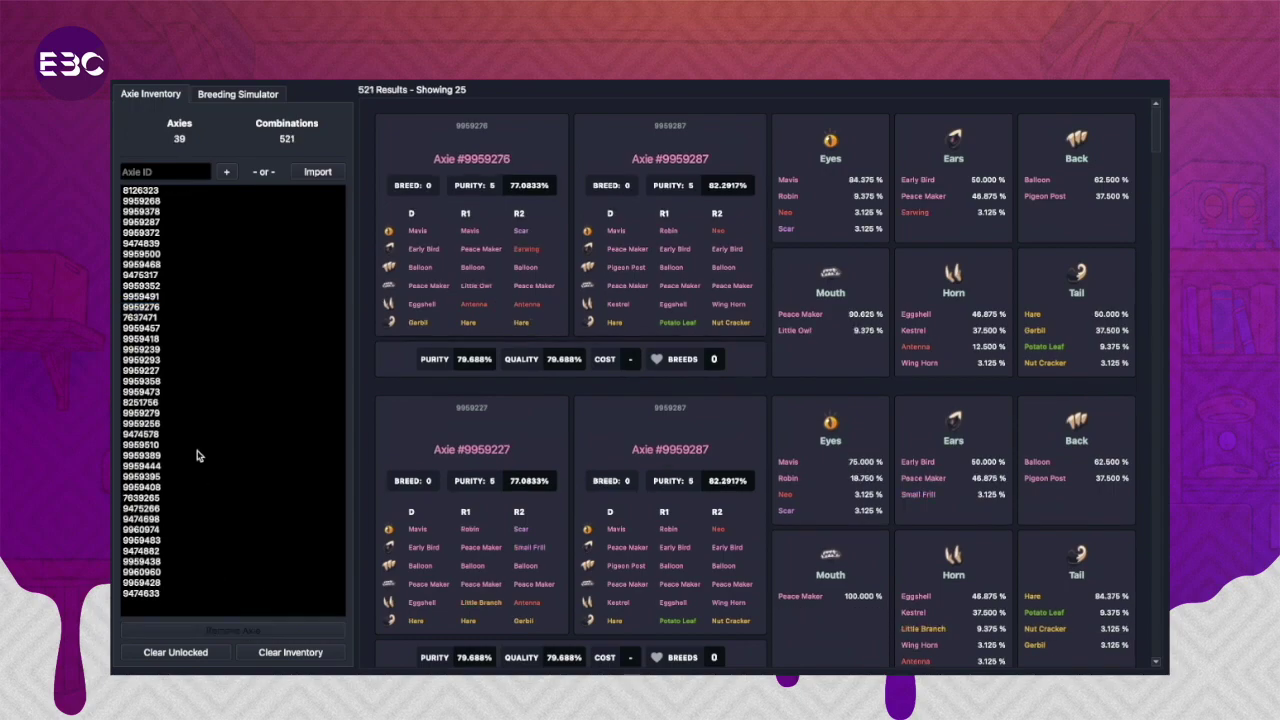
Clear the whole inventory and re-import the wallet's 43 Axies.
{"action": "left_click", "coordinate": [289, 651]}
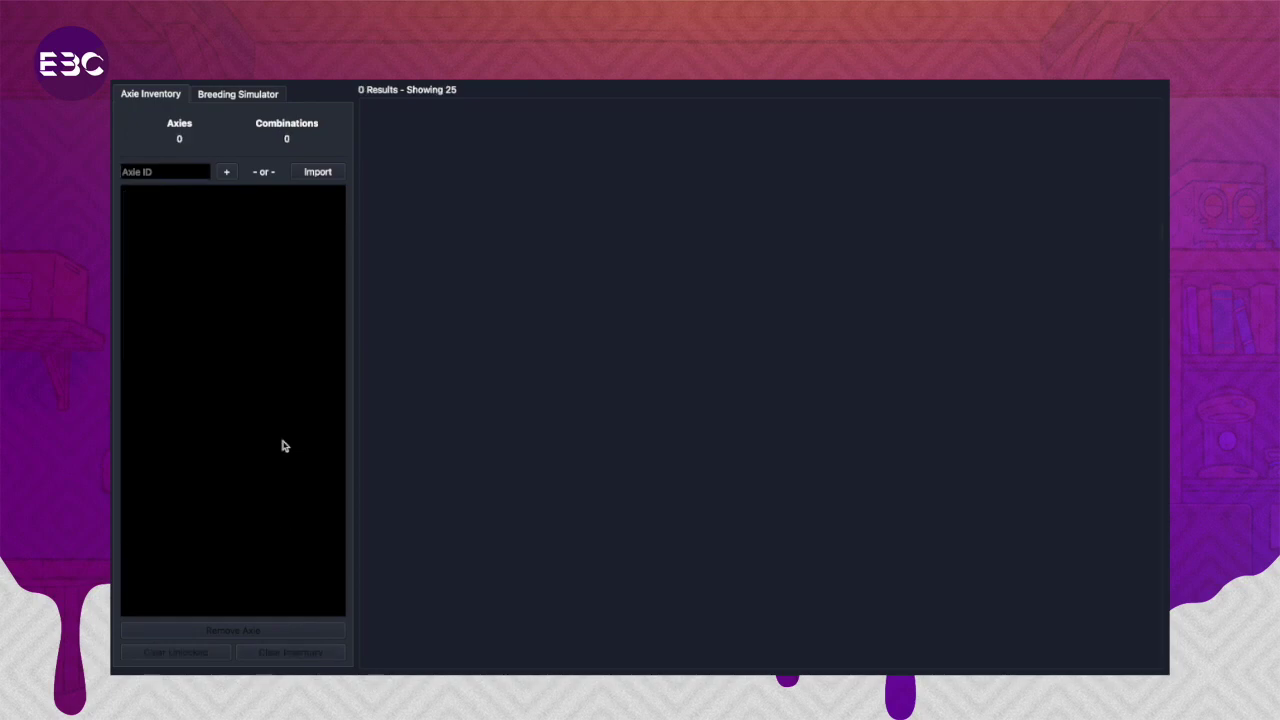
{"action": "left_click", "coordinate": [320, 176]}
{"action": "left_click", "coordinate": [723, 385]}
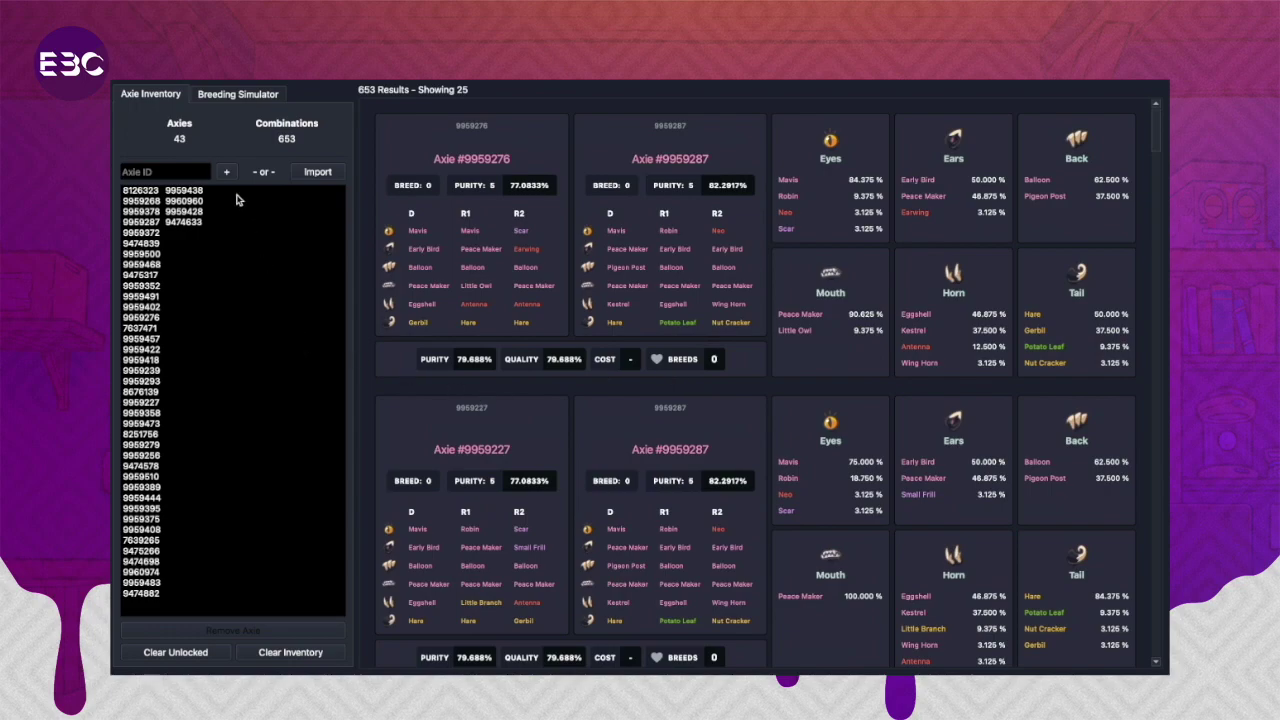
{"action": "mouse_move", "coordinate": [236, 82]}
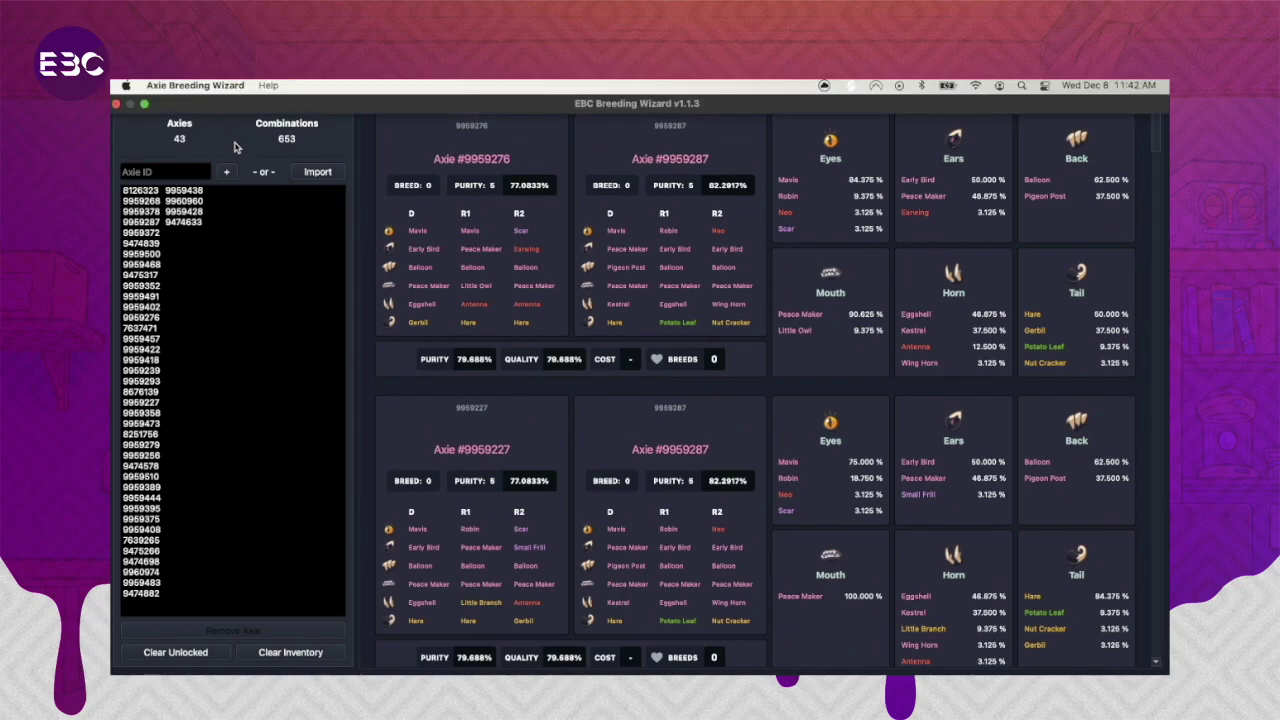
{"action": "left_click", "coordinate": [236, 98]}
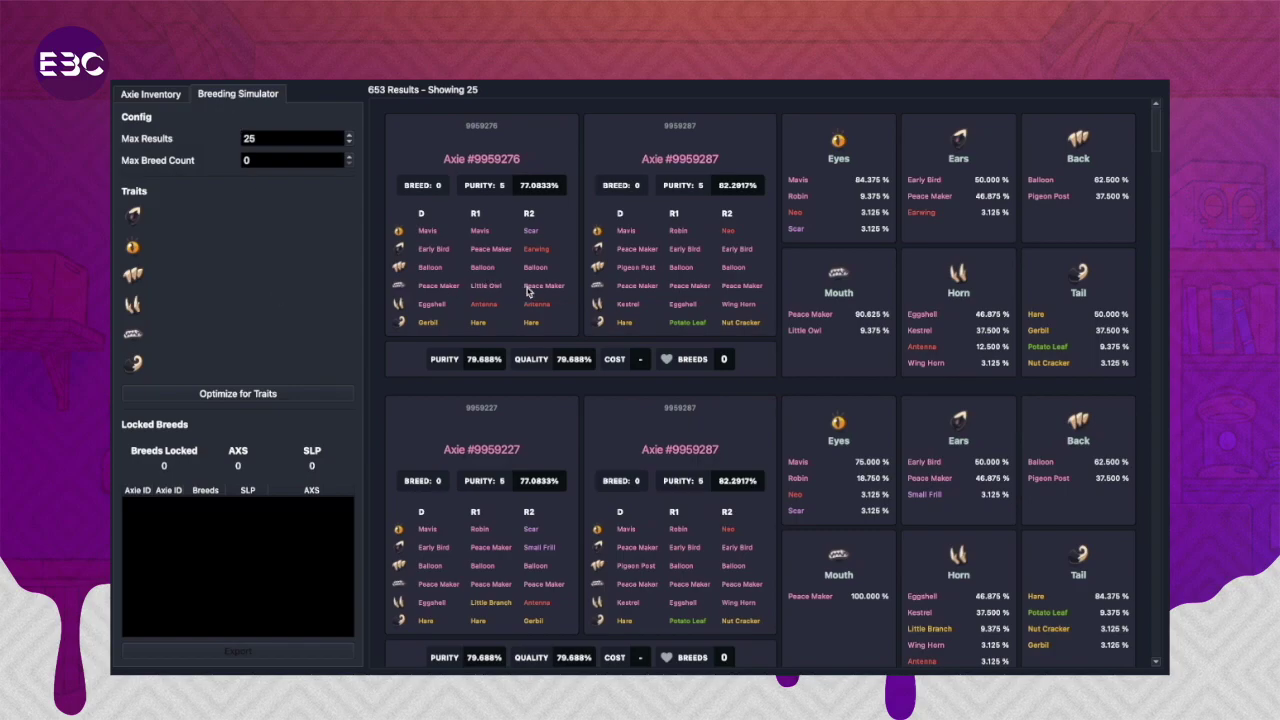
{"action": "scroll", "coordinate": [613, 300], "scroll_direction": "down", "scroll_amount": 5}
{"action": "scroll", "coordinate": [609, 299], "scroll_direction": "down", "scroll_amount": 3}
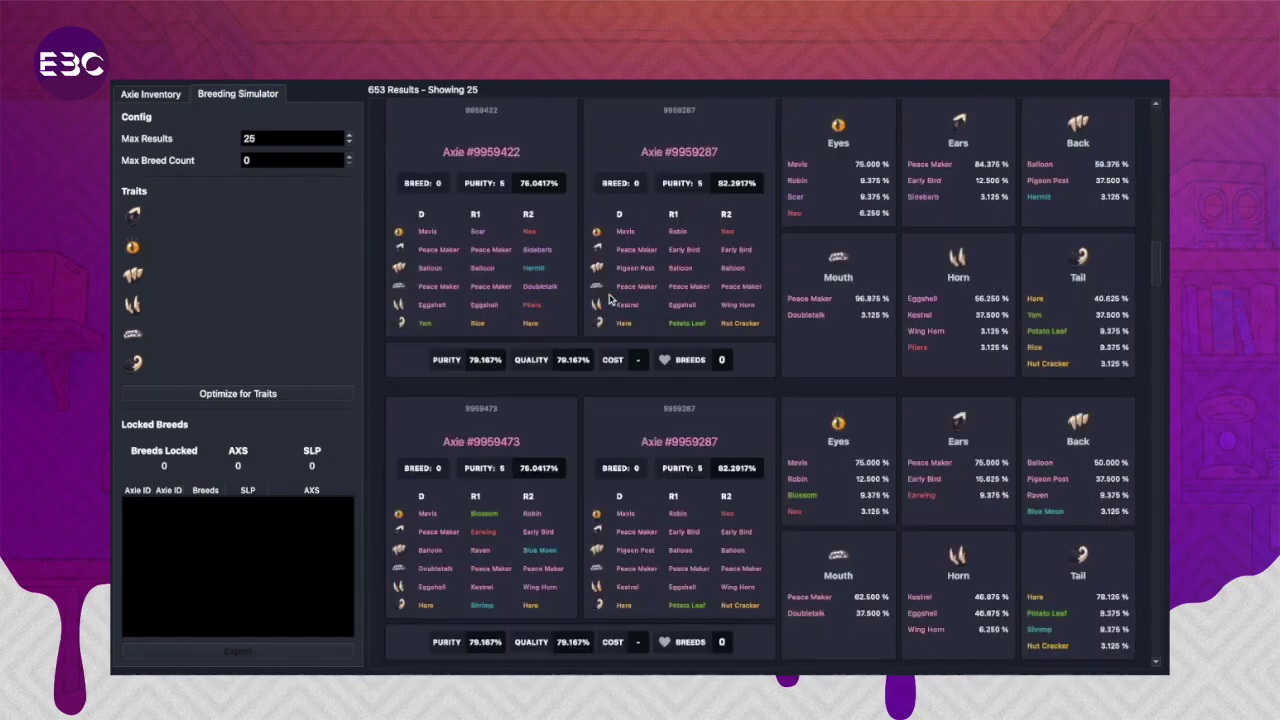
{"action": "scroll", "coordinate": [609, 299], "scroll_direction": "up", "scroll_amount": 5}
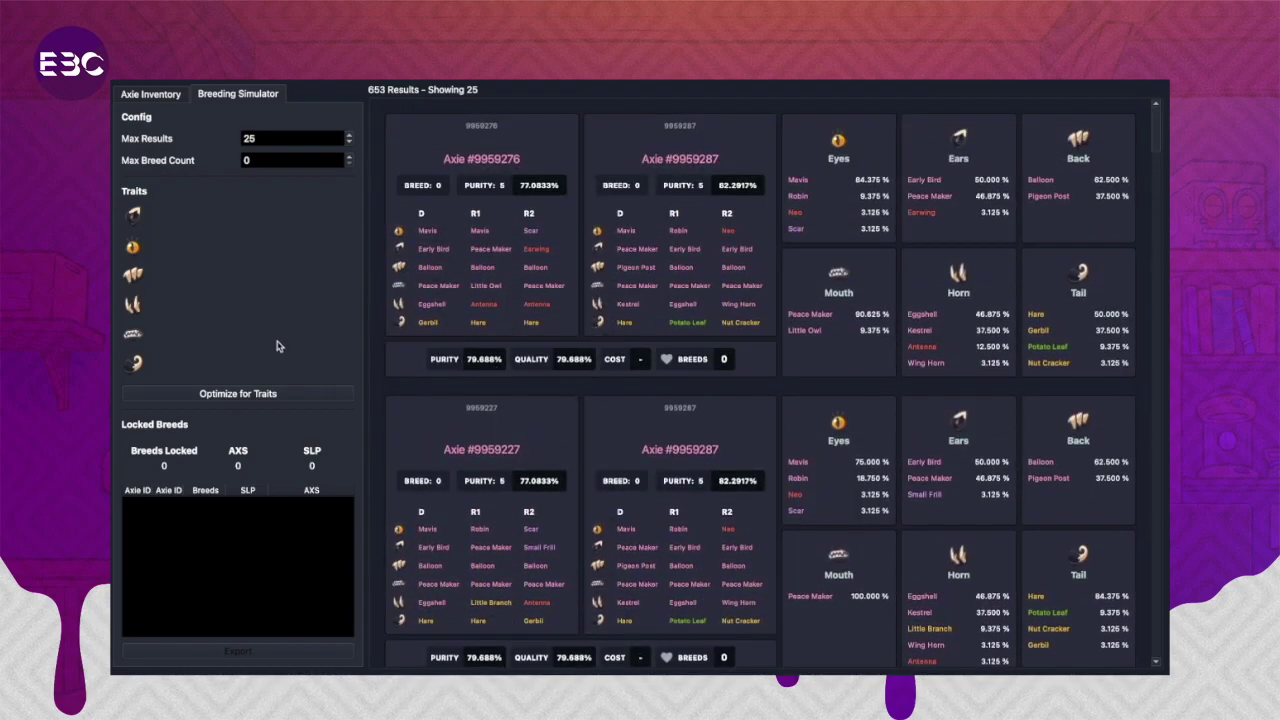
{"action": "scroll", "coordinate": [480, 366], "scroll_direction": "down", "scroll_amount": 3}
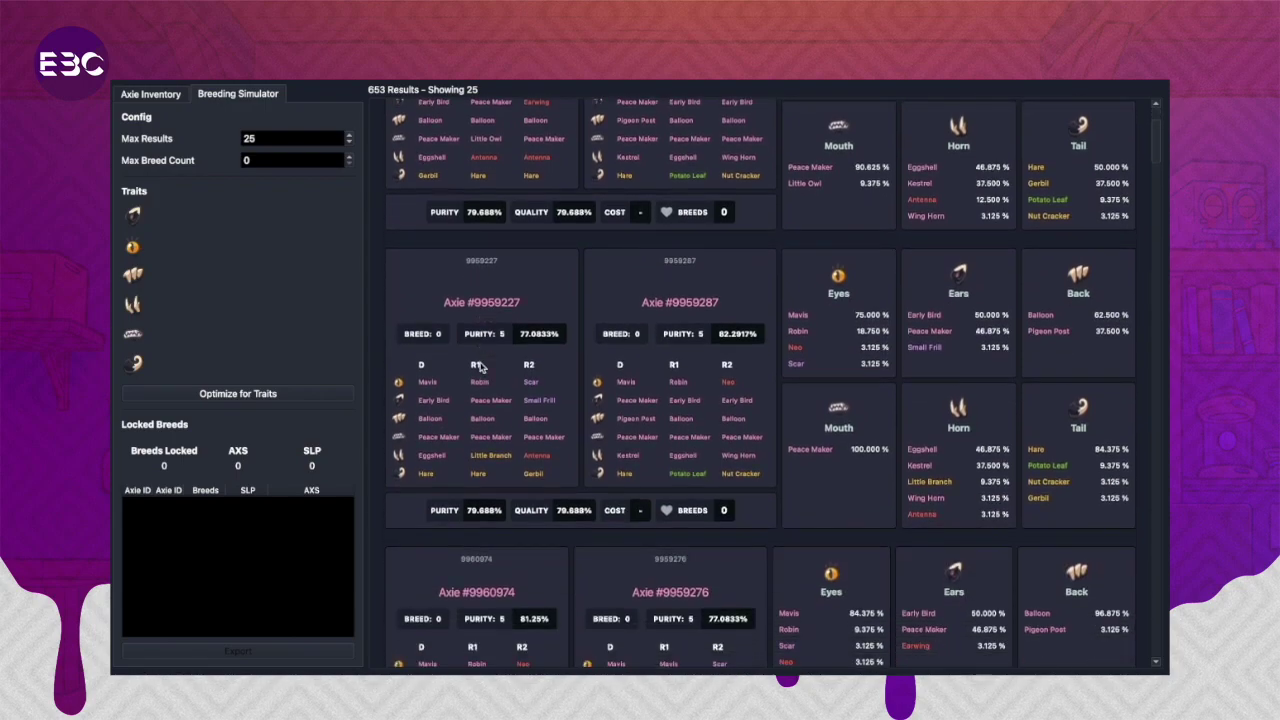
{"action": "scroll", "coordinate": [480, 366], "scroll_direction": "up", "scroll_amount": 3}
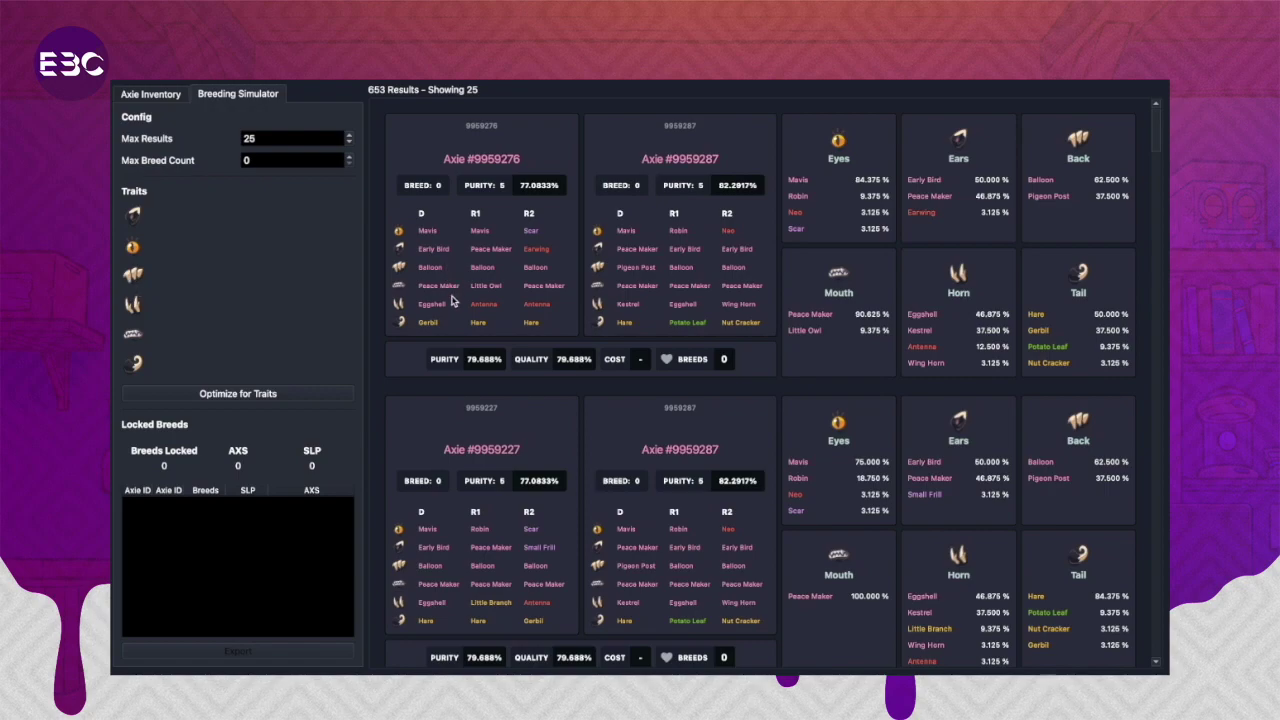
Set Balloon as the required Back trait and Eggshell as the Horn trait.
{"action": "left_click", "coordinate": [132, 280]}
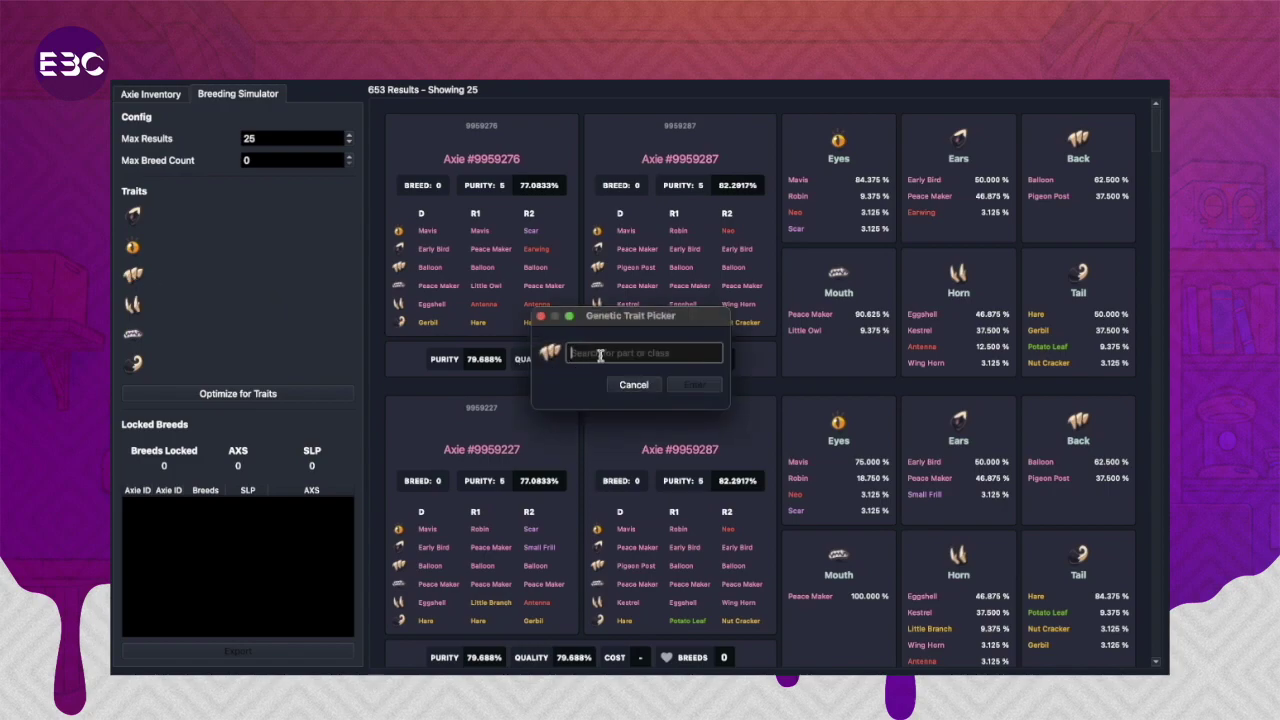
{"action": "type", "text": "ba"}
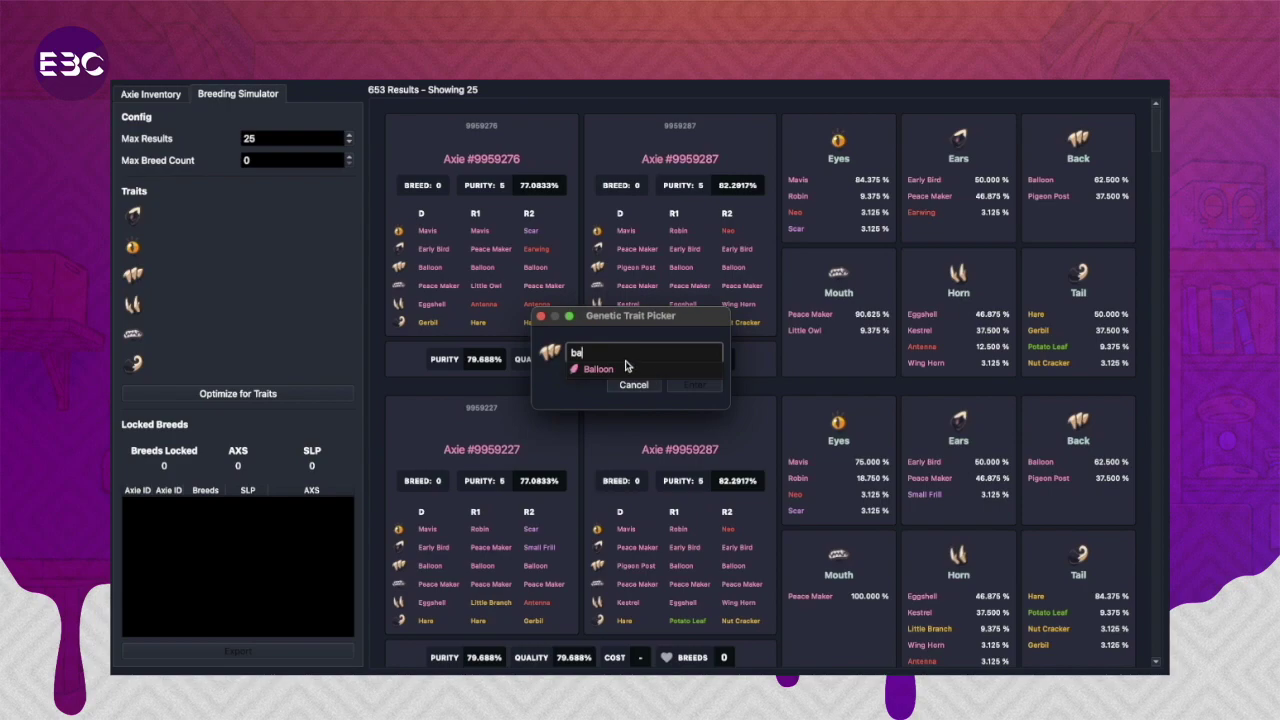
{"action": "left_click", "coordinate": [625, 369]}
{"action": "key", "text": "Return"}
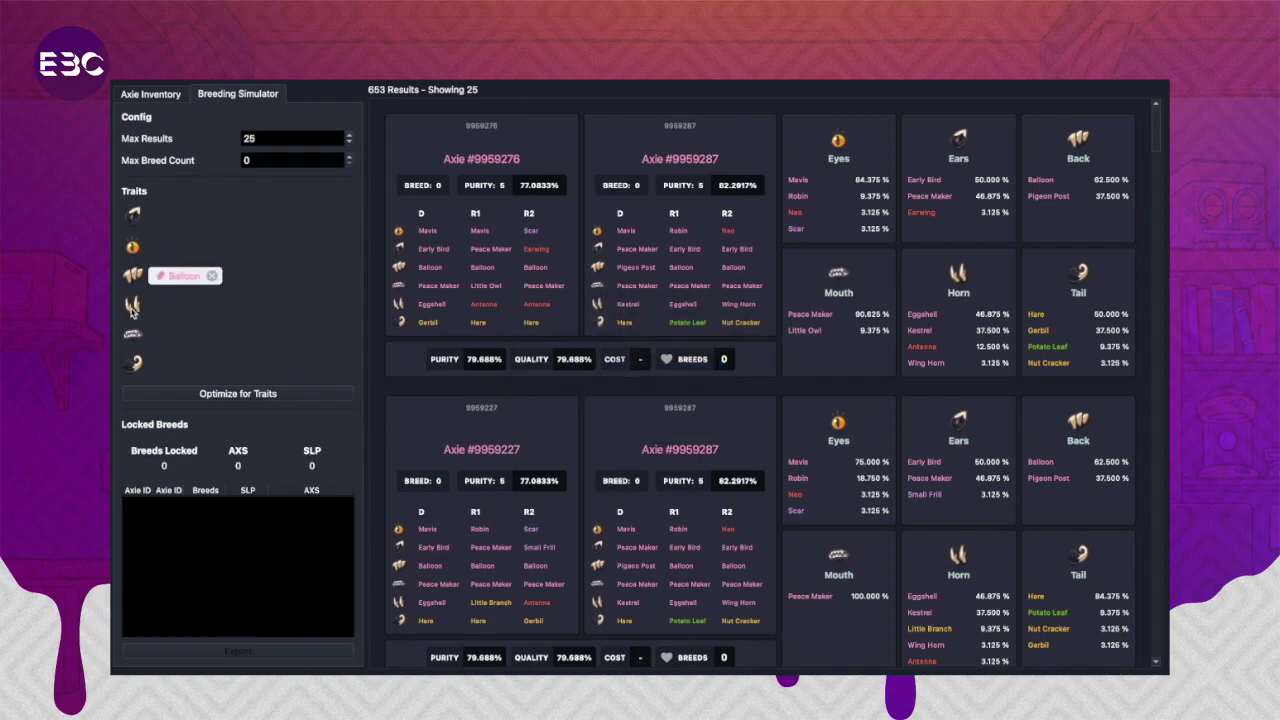
{"action": "left_click", "coordinate": [135, 306]}
{"action": "type", "text": "egg"}
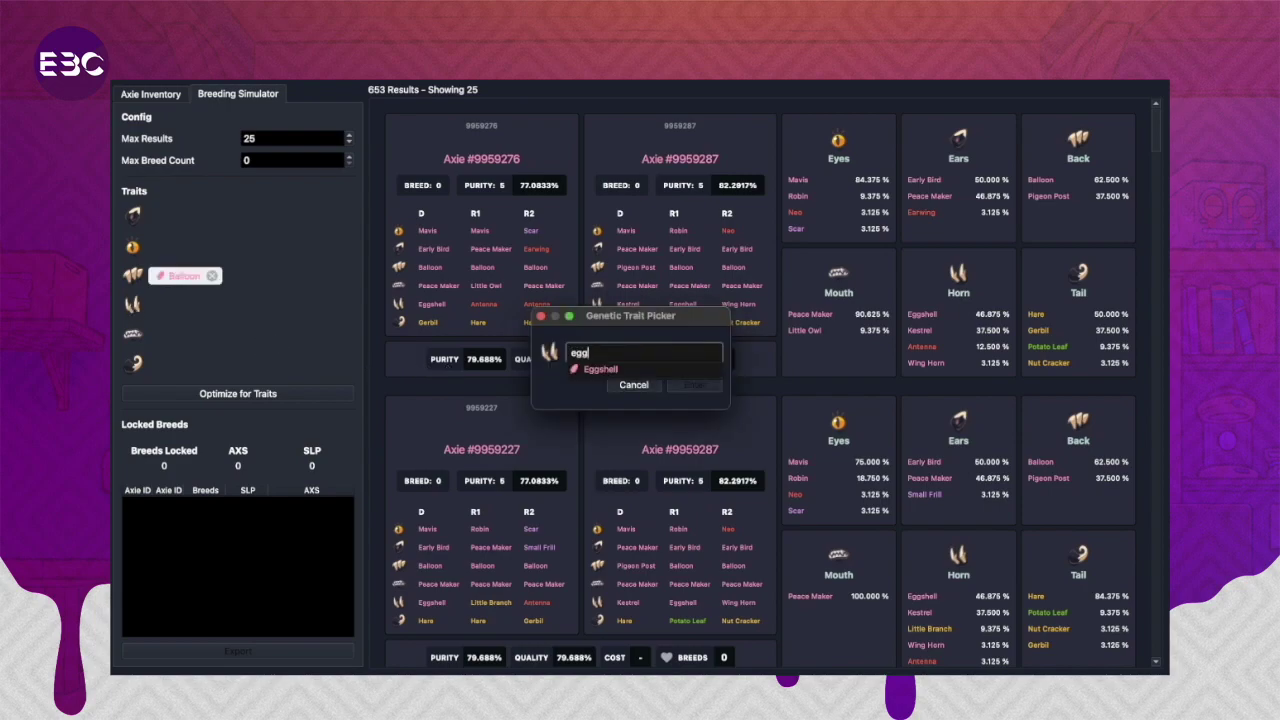
{"action": "left_click", "coordinate": [610, 368]}
{"action": "key", "text": "Return"}
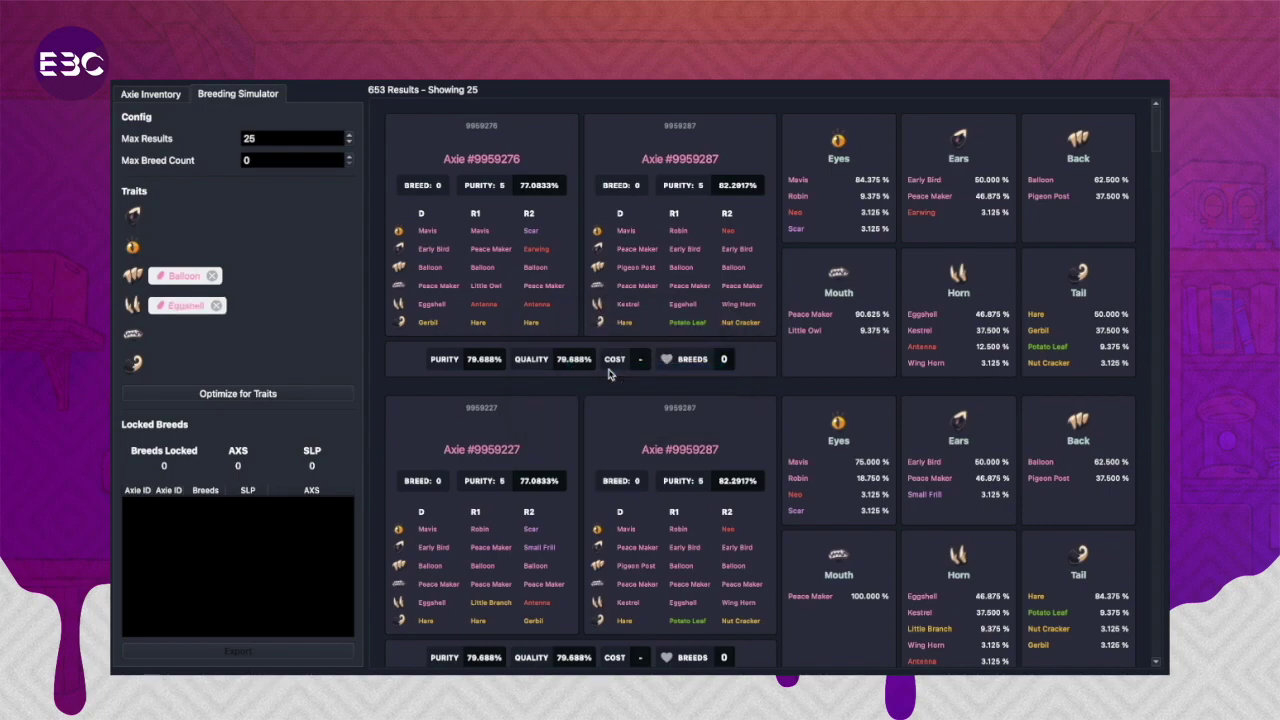
Set Peace Maker for Mouth, Hare for Tail and Bird for Eyes.
{"action": "left_click", "coordinate": [142, 338]}
{"action": "type", "text": "peac"}
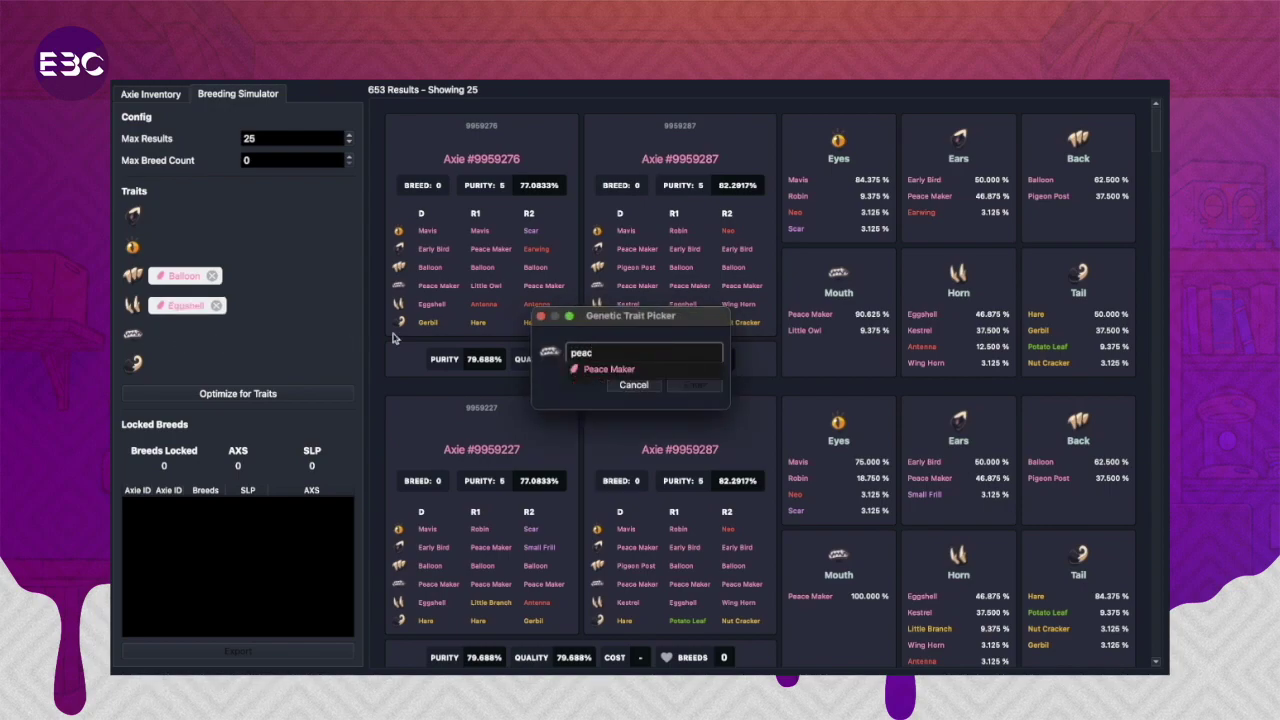
{"action": "left_click", "coordinate": [610, 369]}
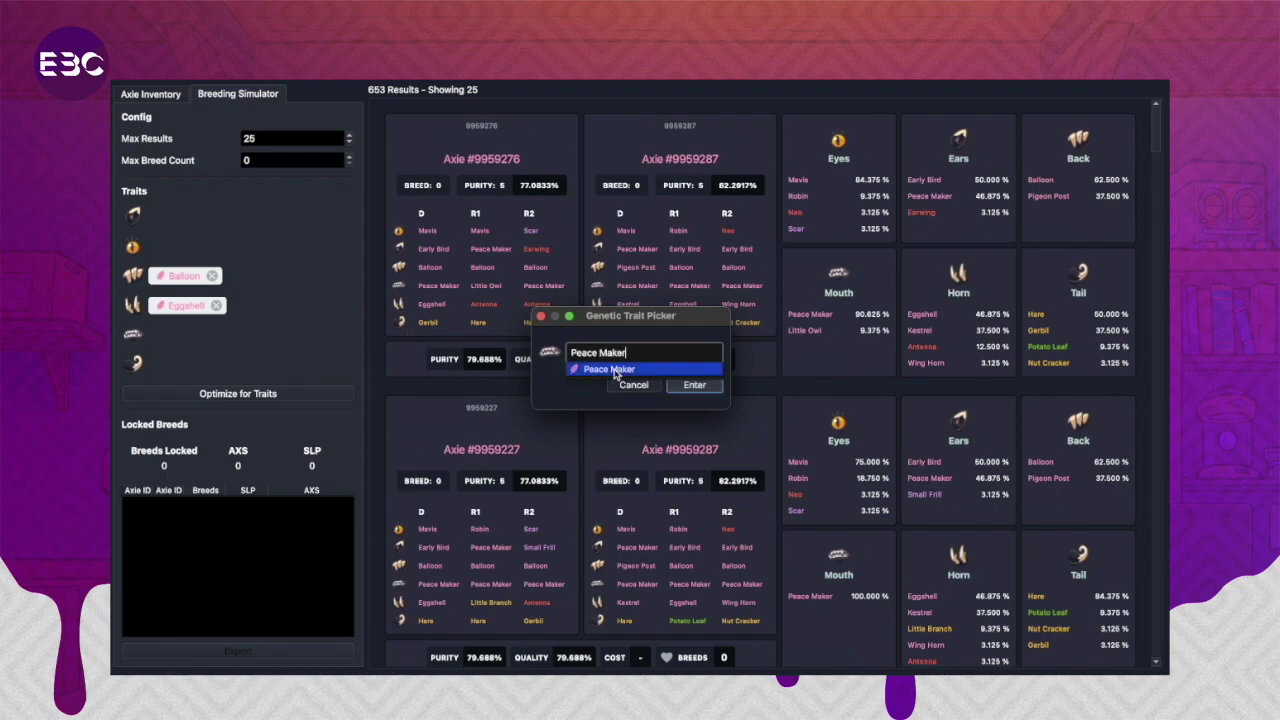
{"action": "key", "text": "Return"}
{"action": "left_click", "coordinate": [137, 363]}
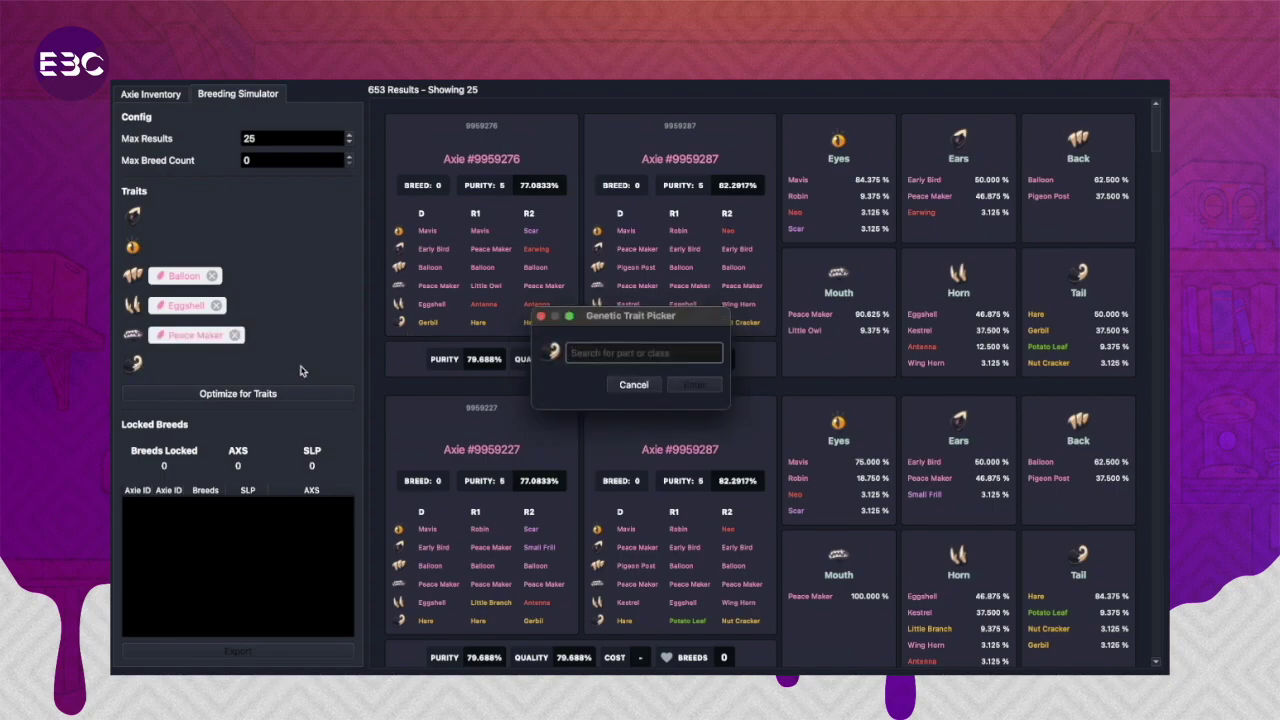
{"action": "type", "text": "hare"}
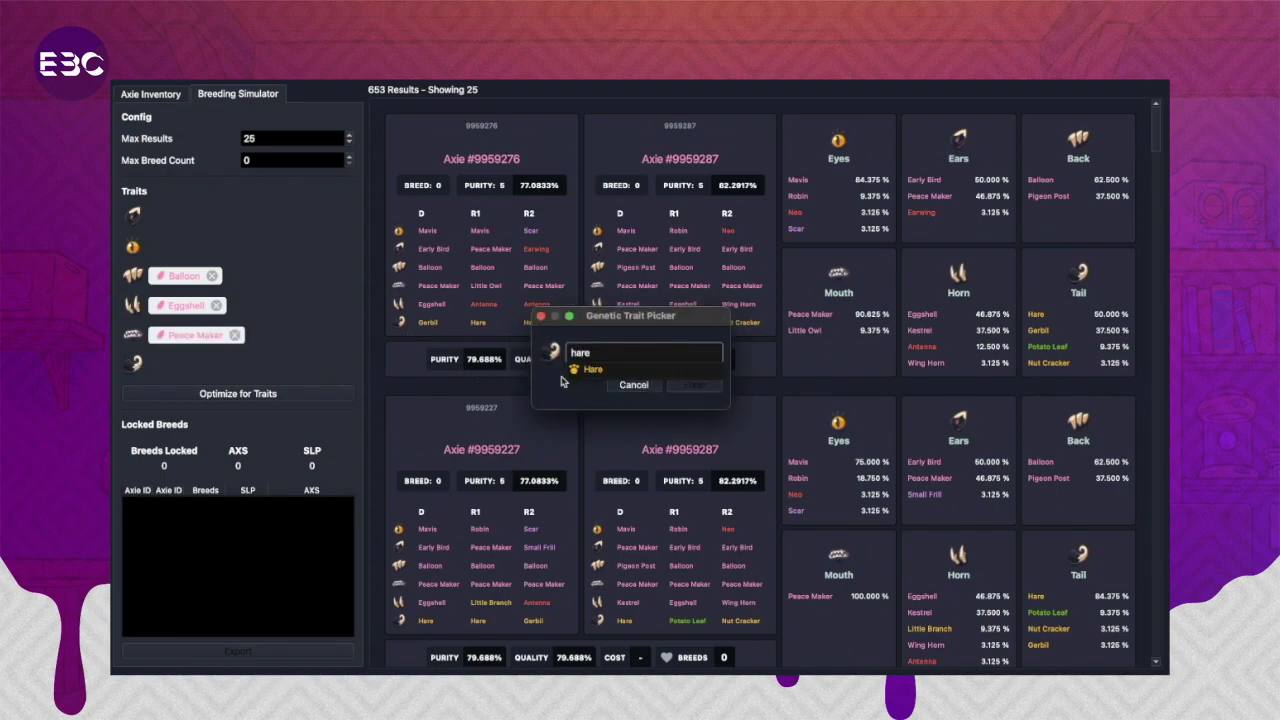
{"action": "left_click", "coordinate": [592, 370]}
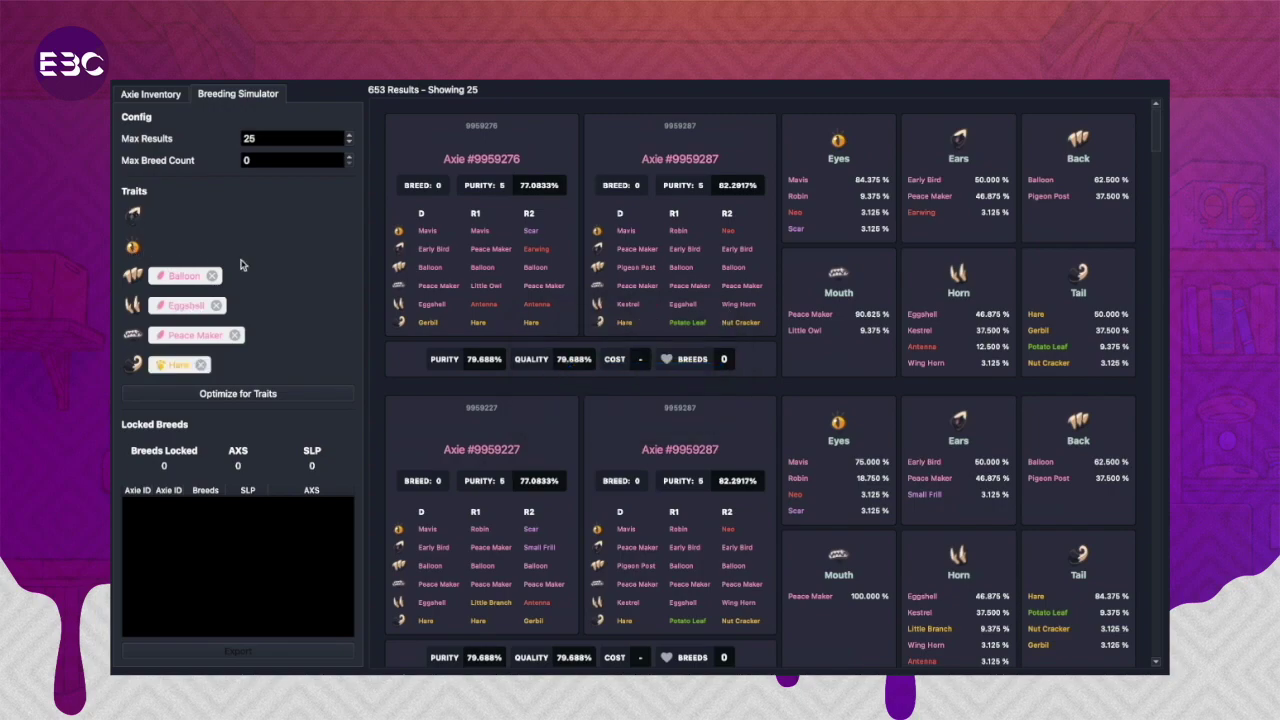
{"action": "left_click", "coordinate": [133, 247]}
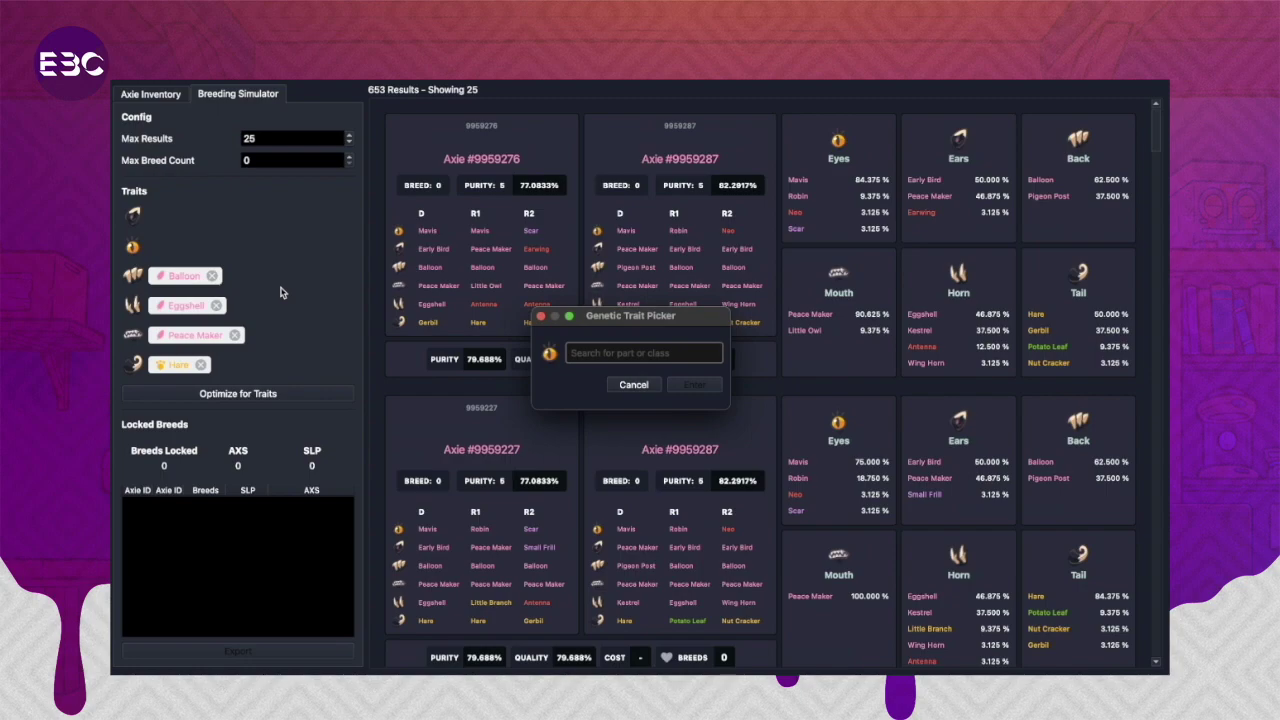
{"action": "type", "text": "bird"}
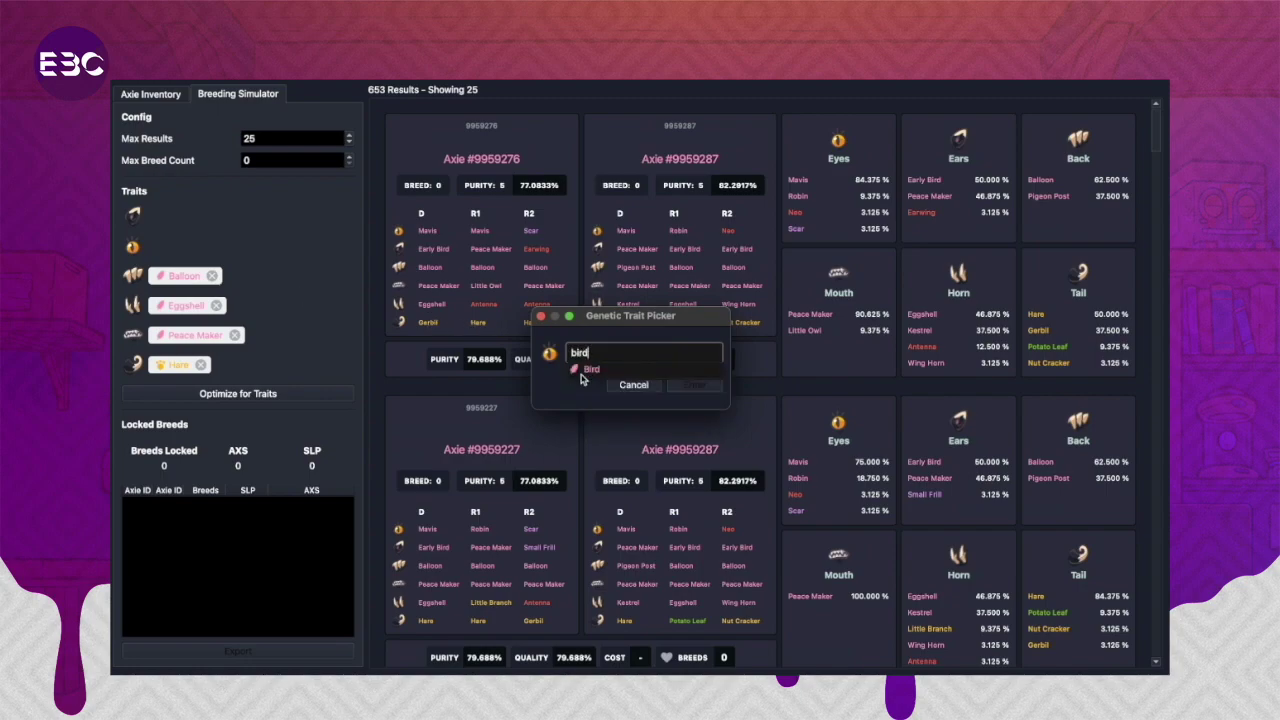
{"action": "left_click", "coordinate": [585, 371]}
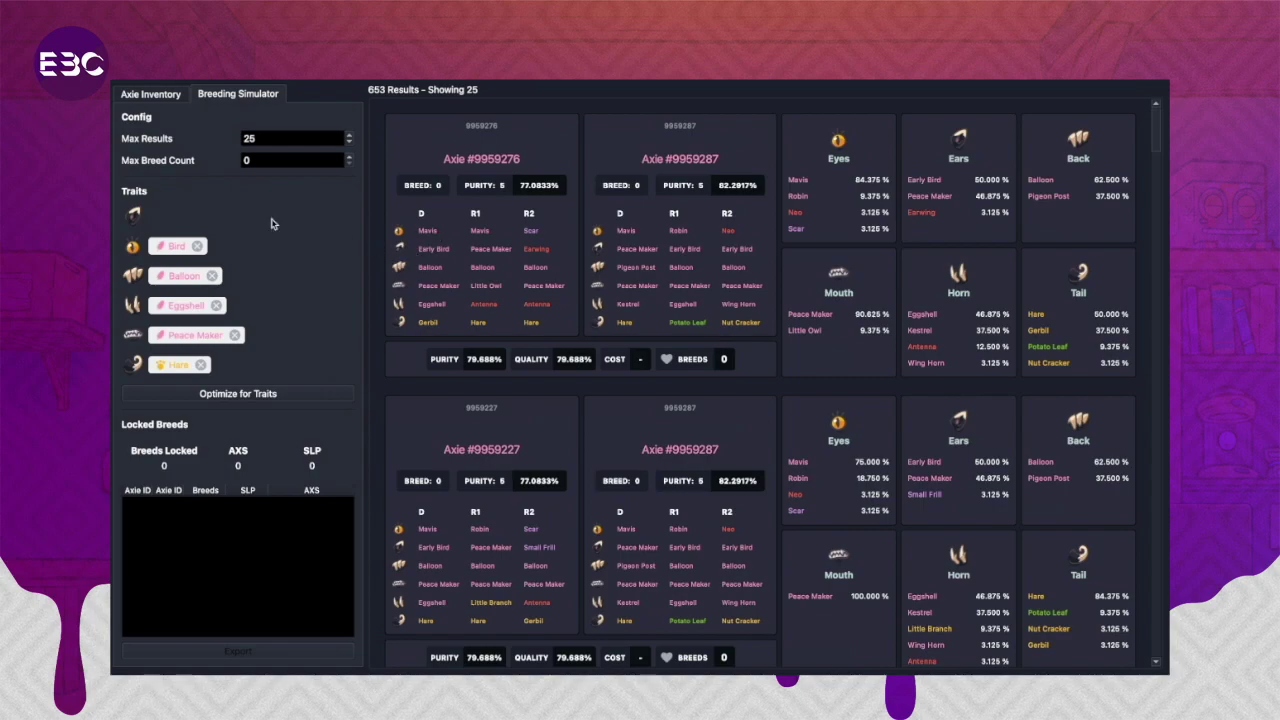
Add Bird as the required Ears trait.
{"action": "left_click", "coordinate": [138, 217]}
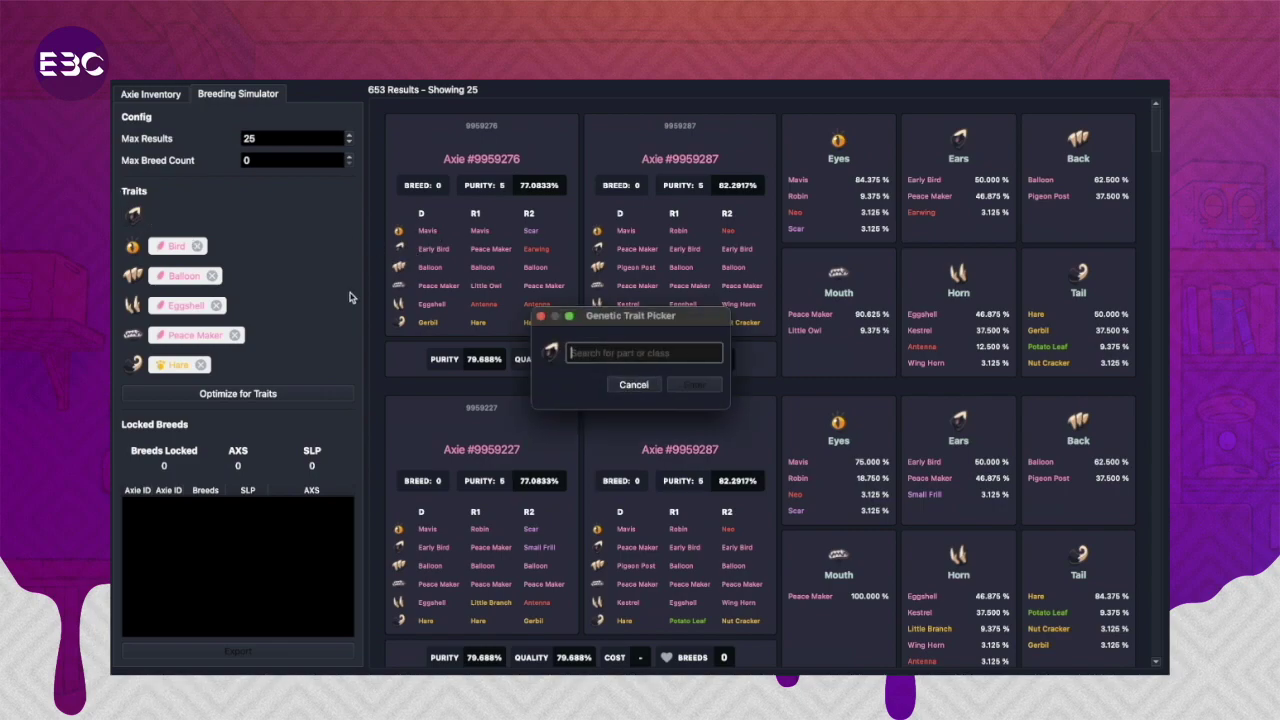
{"action": "type", "text": "bird"}
{"action": "left_click", "coordinate": [599, 373]}
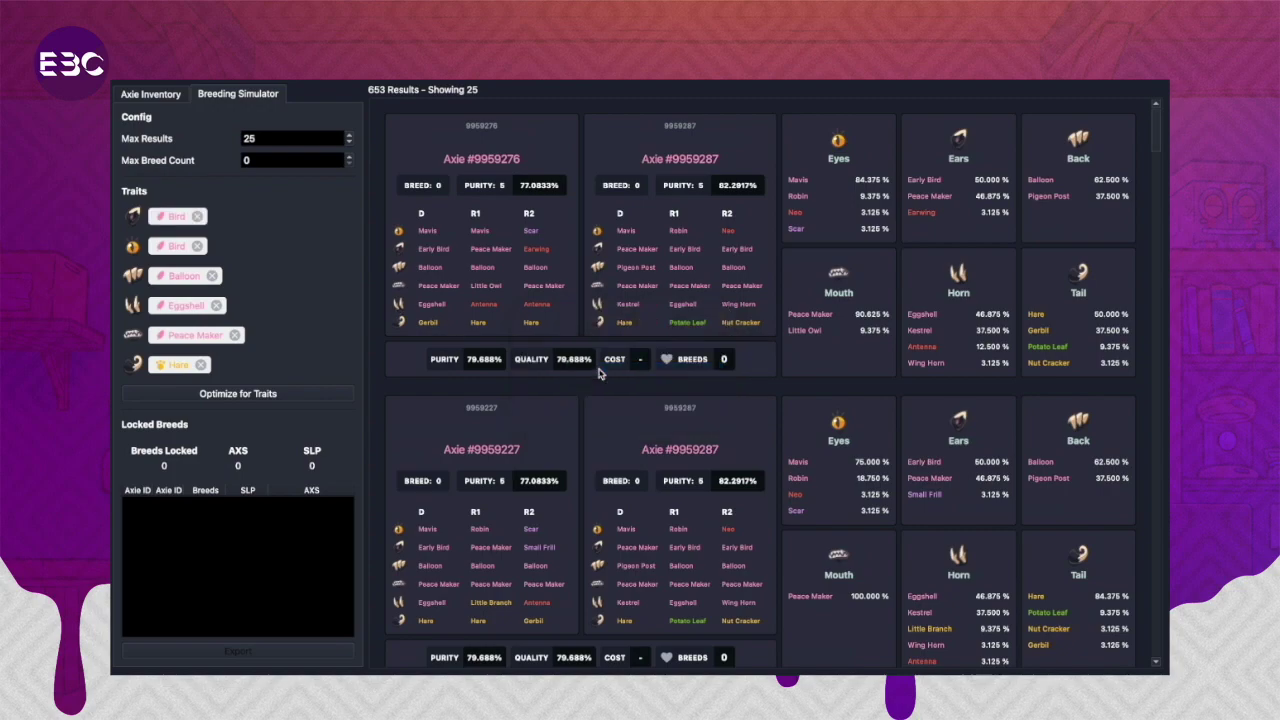
Try Aquatic as an extra Ears and Eyes trait, then remove both Aquatic chips.
{"action": "left_click", "coordinate": [138, 222]}
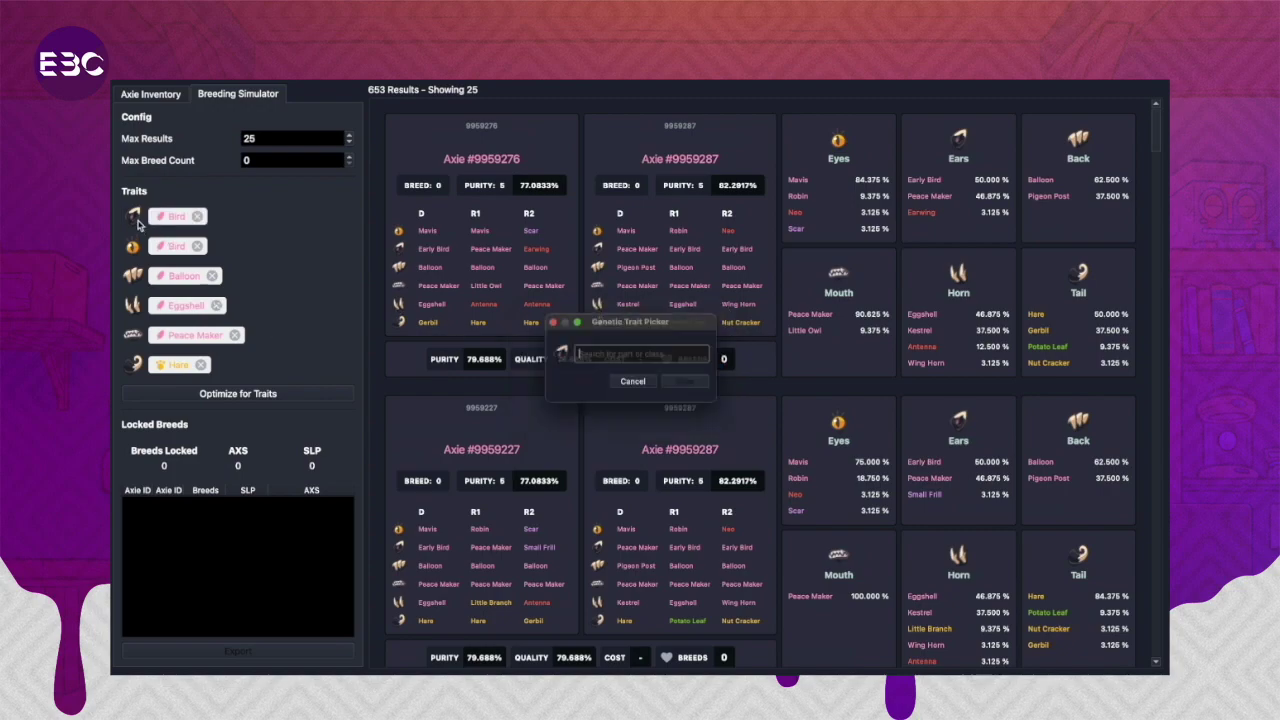
{"action": "type", "text": "bir"}
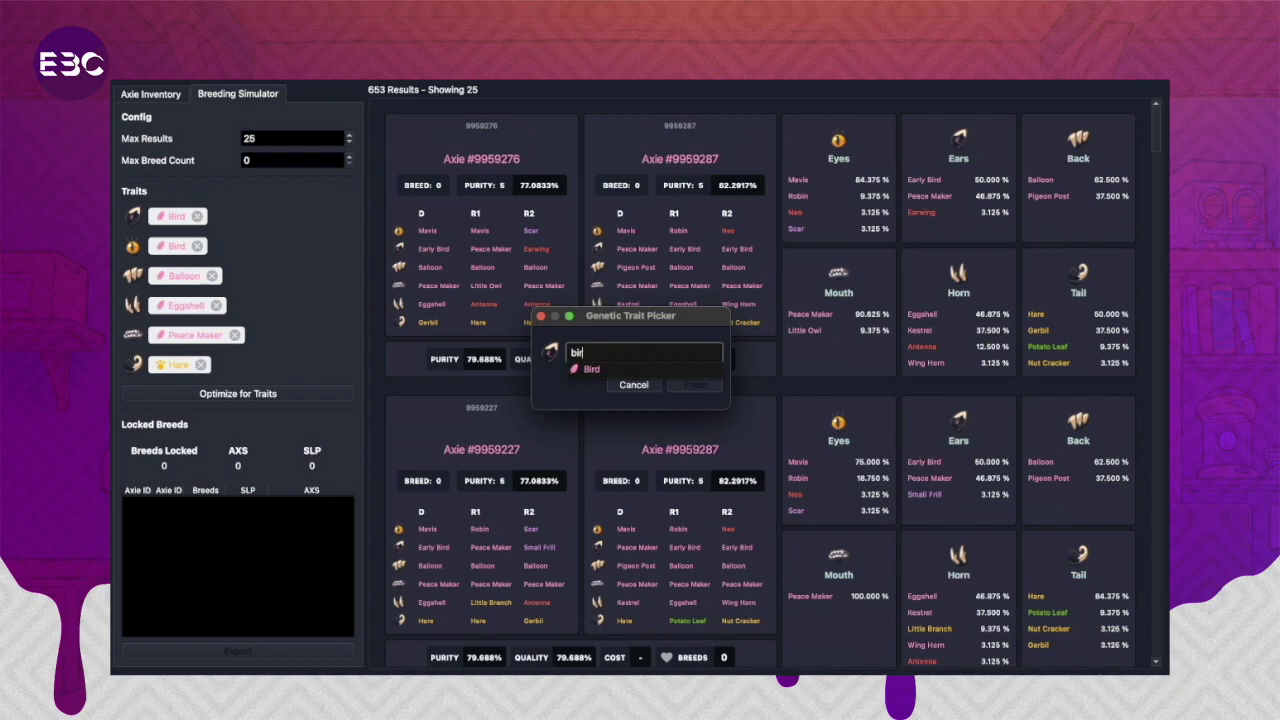
{"action": "type", "text": "d"}
{"action": "key", "text": "BackSpace"}
{"action": "key", "text": "BackSpace"}
{"action": "key", "text": "BackSpace"}
{"action": "key", "text": "BackSpace"}
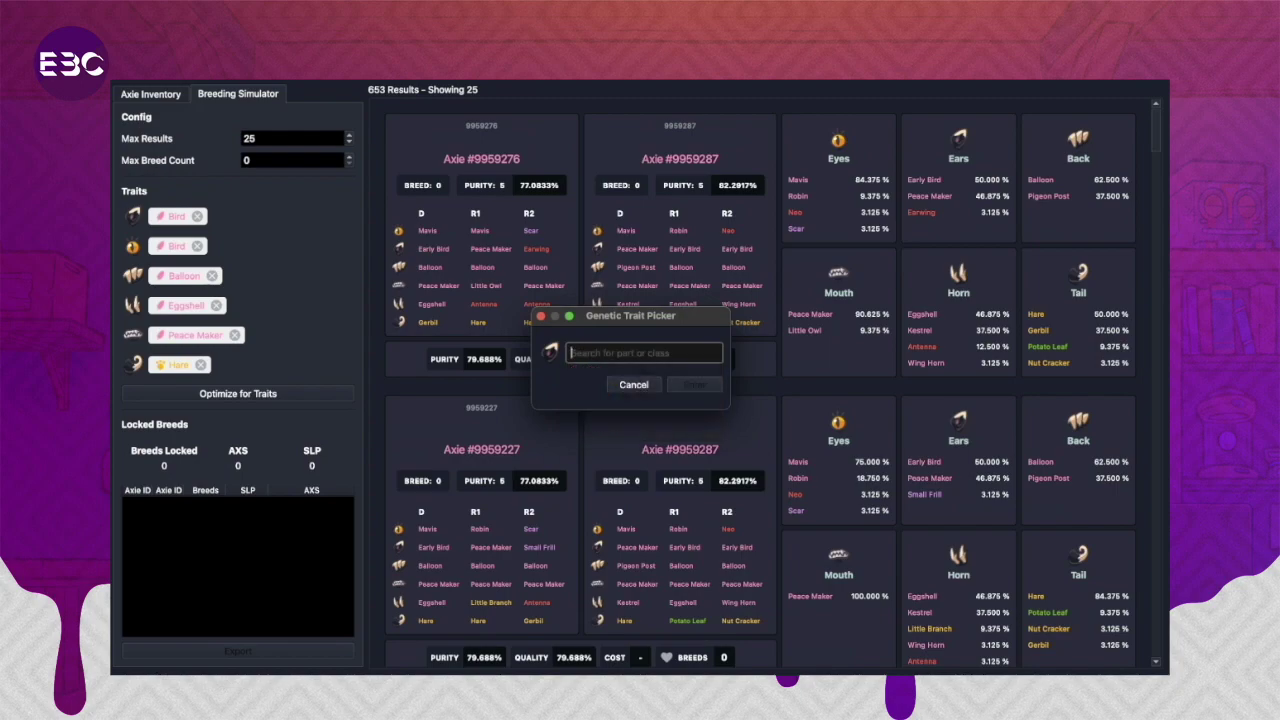
{"action": "type", "text": "aq"}
{"action": "left_click", "coordinate": [605, 370]}
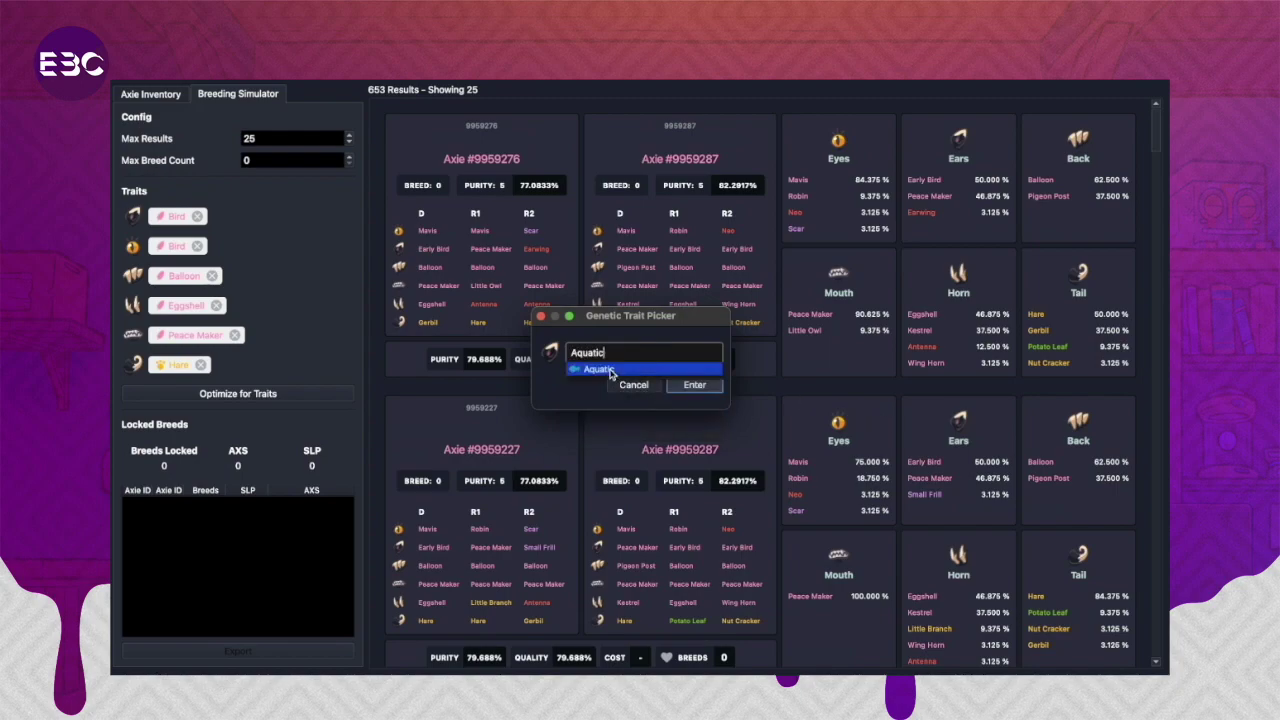
{"action": "key", "text": "Return"}
{"action": "left_click", "coordinate": [136, 248]}
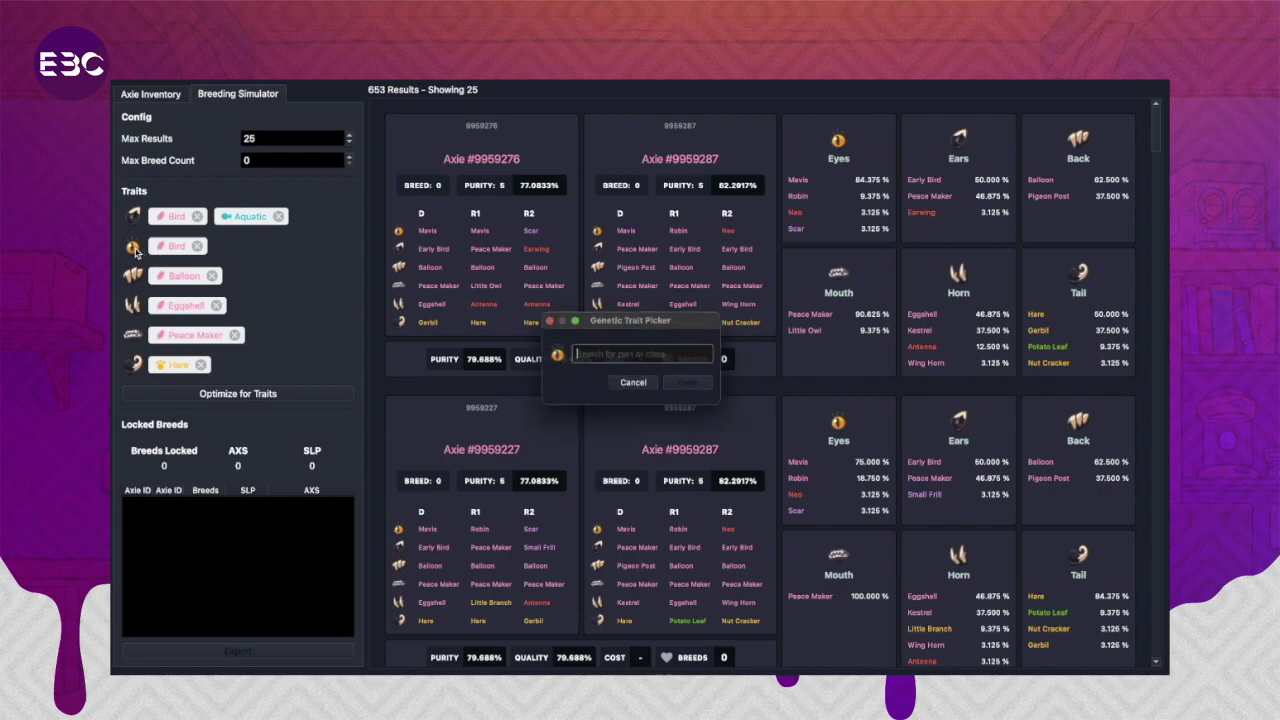
{"action": "type", "text": "aq"}
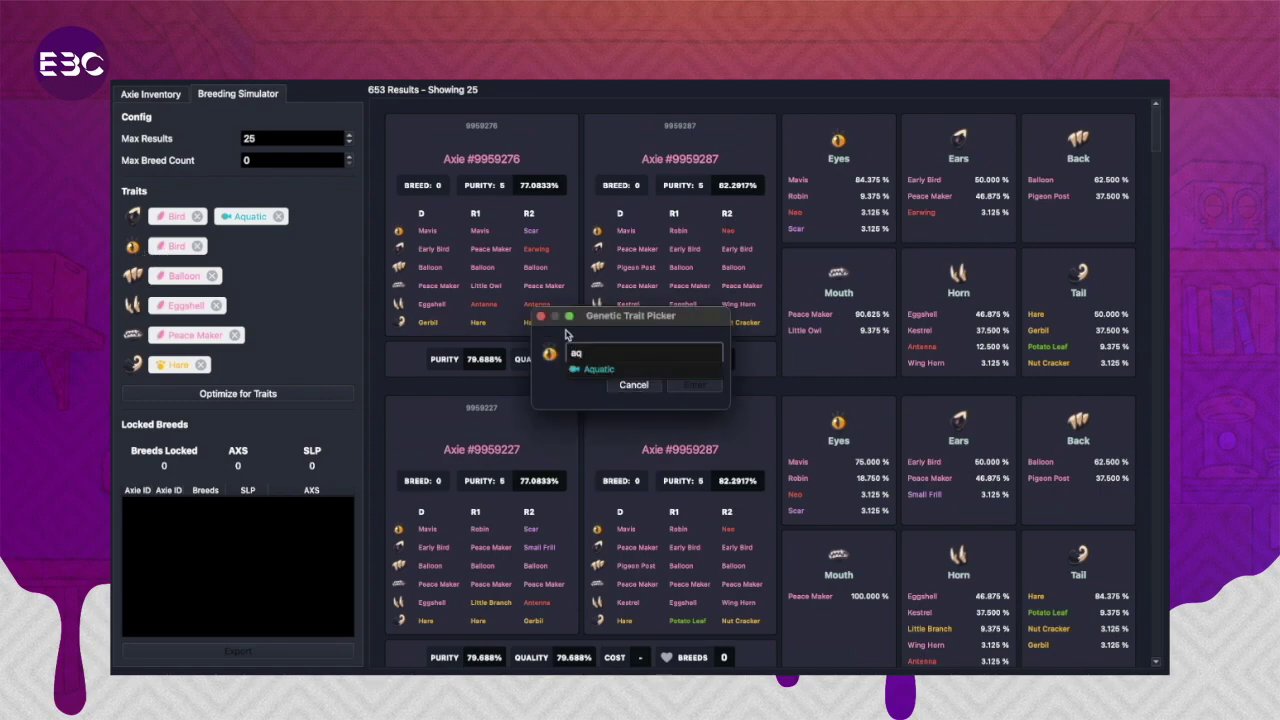
{"action": "left_click", "coordinate": [658, 368]}
{"action": "key", "text": "Return"}
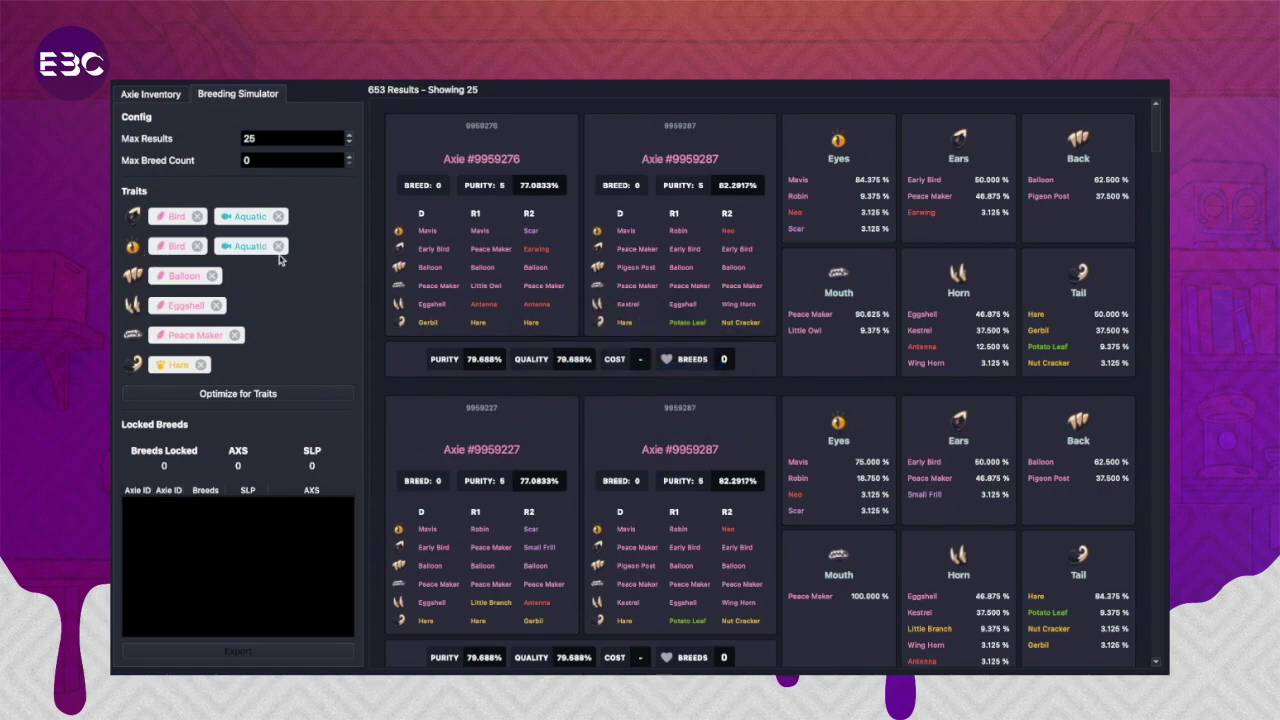
{"action": "left_click", "coordinate": [279, 248]}
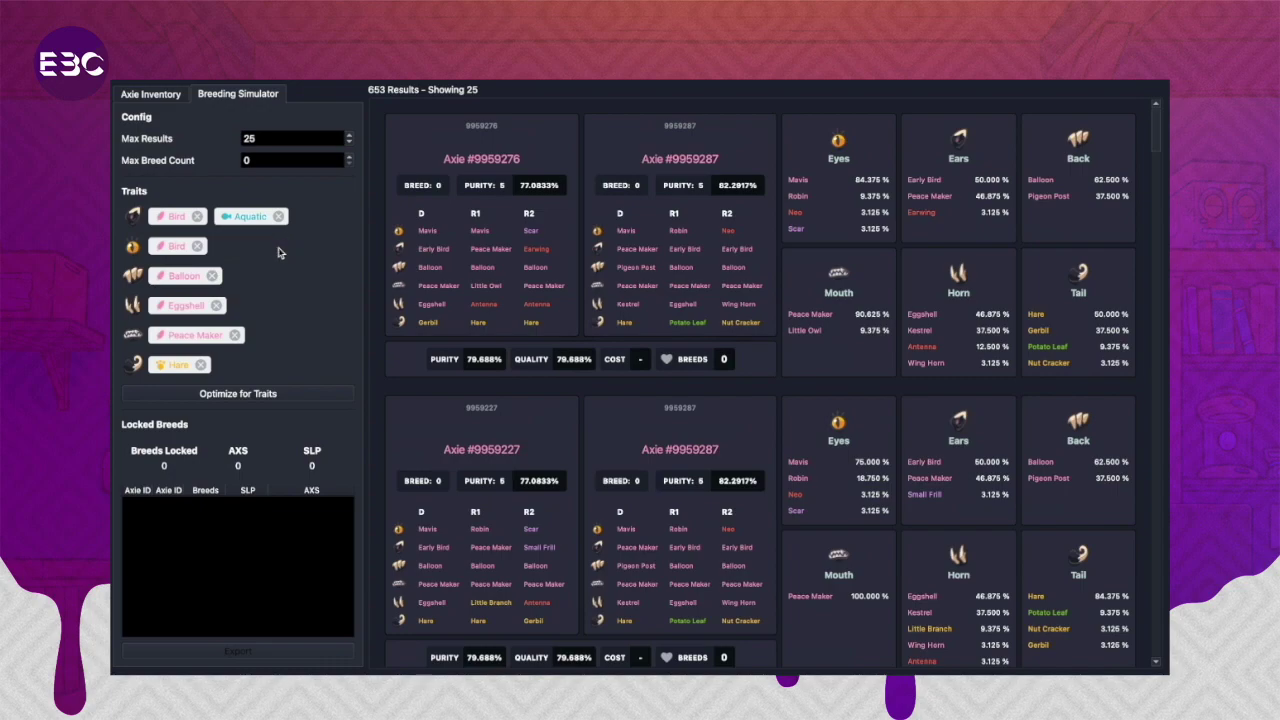
{"action": "left_click", "coordinate": [278, 217]}
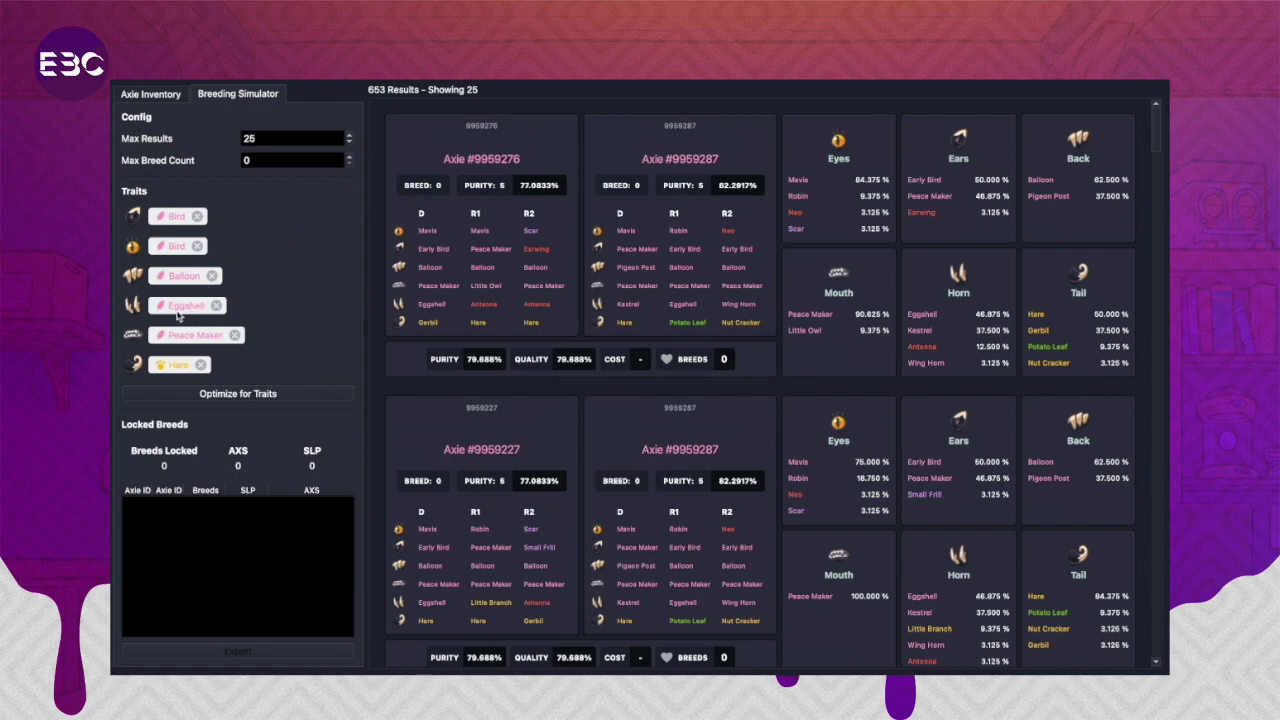
Try Kestrel as a Horn trait and remove it, then select the Max Breed Count field.
{"action": "left_click", "coordinate": [132, 308]}
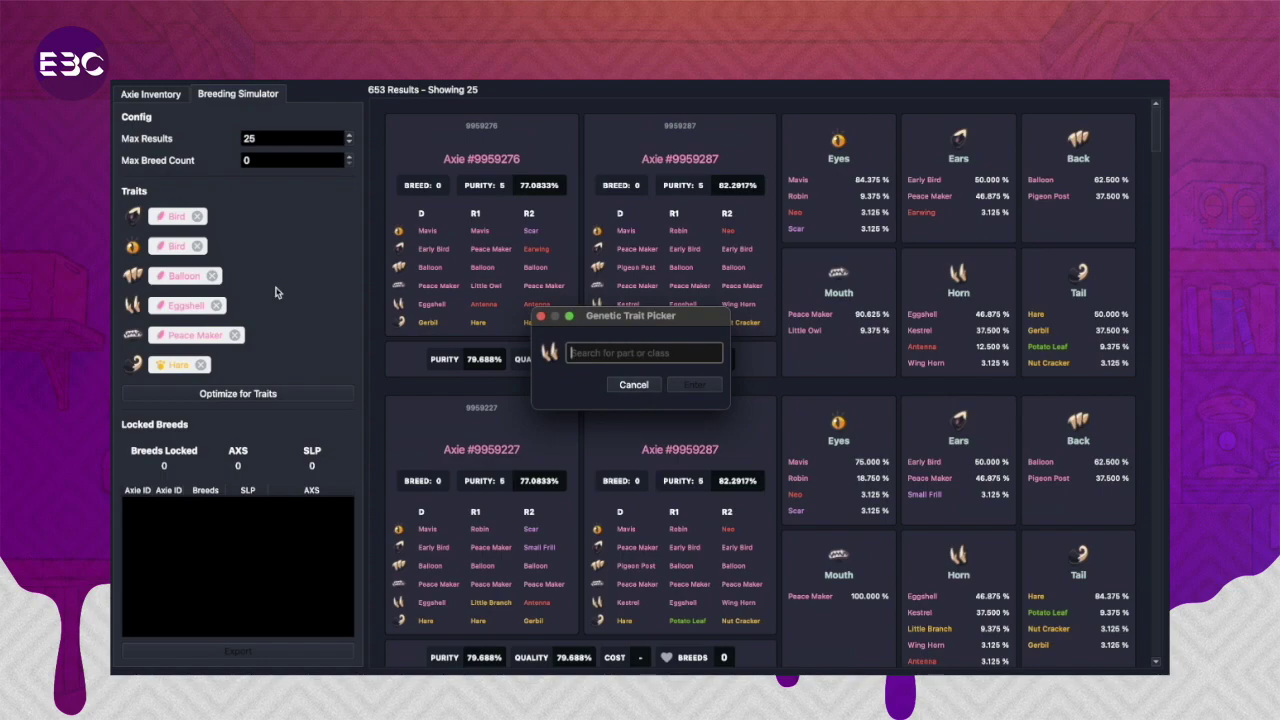
{"action": "type", "text": "kes"}
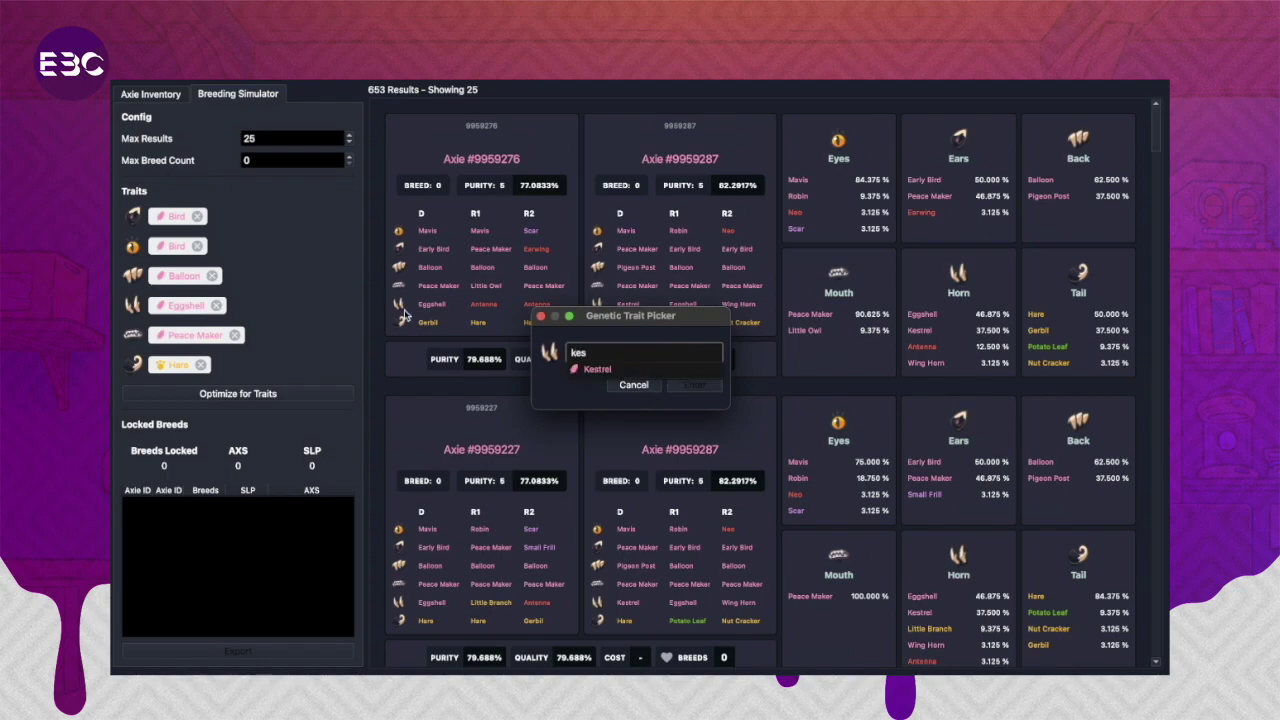
{"action": "left_click", "coordinate": [600, 369]}
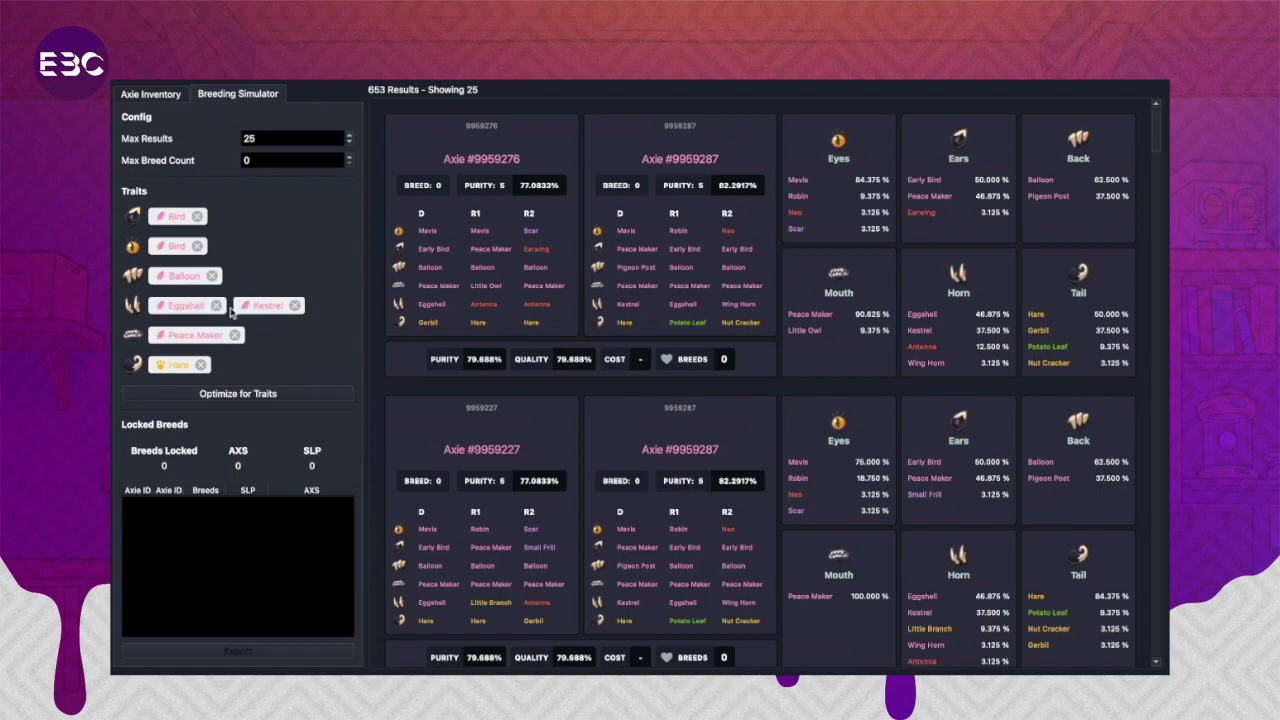
{"action": "left_click", "coordinate": [295, 307]}
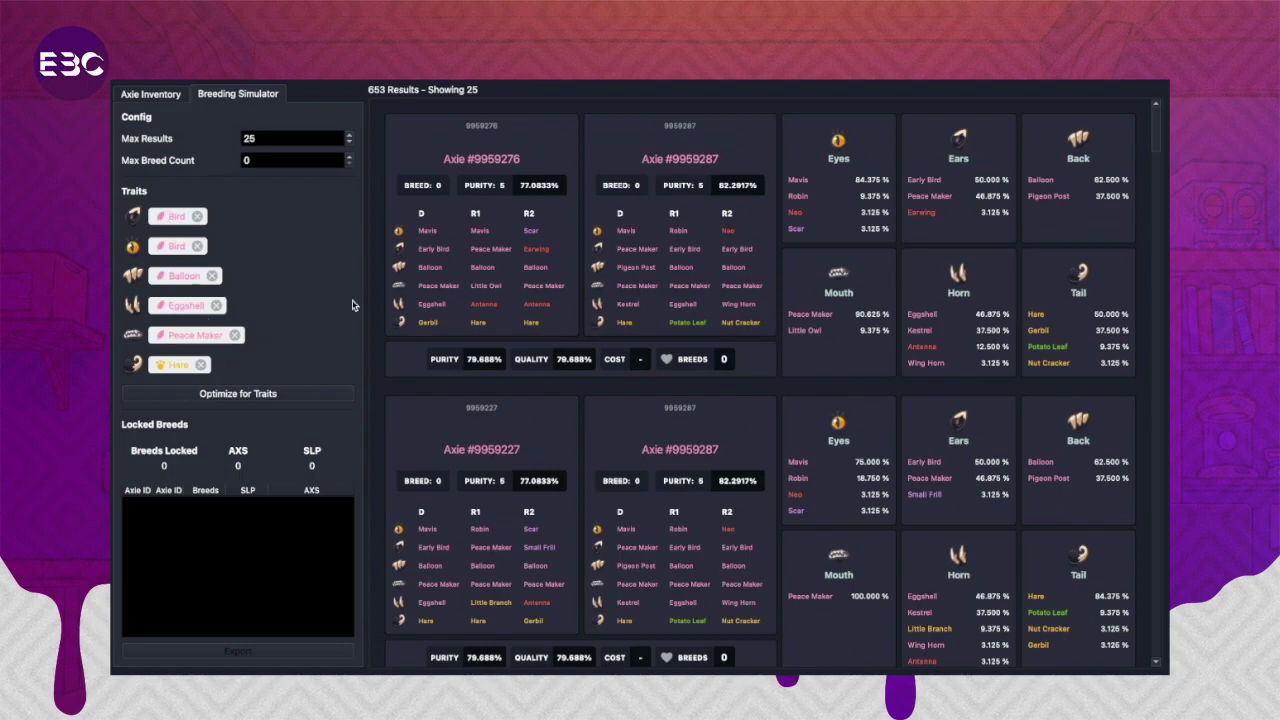
{"action": "left_click", "coordinate": [250, 162]}
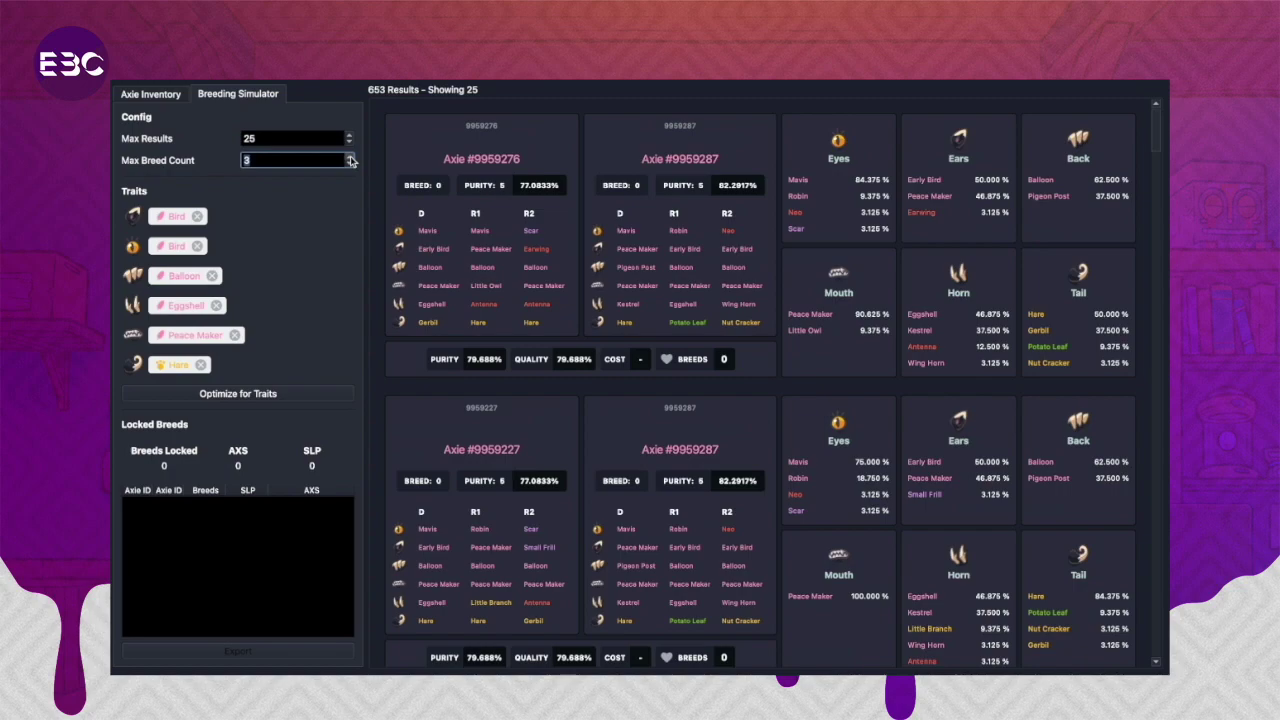
{"action": "left_click", "coordinate": [350, 157]}
{"action": "left_click", "coordinate": [350, 165]}
{"action": "left_click", "coordinate": [350, 165]}
{"action": "left_click", "coordinate": [258, 395]}
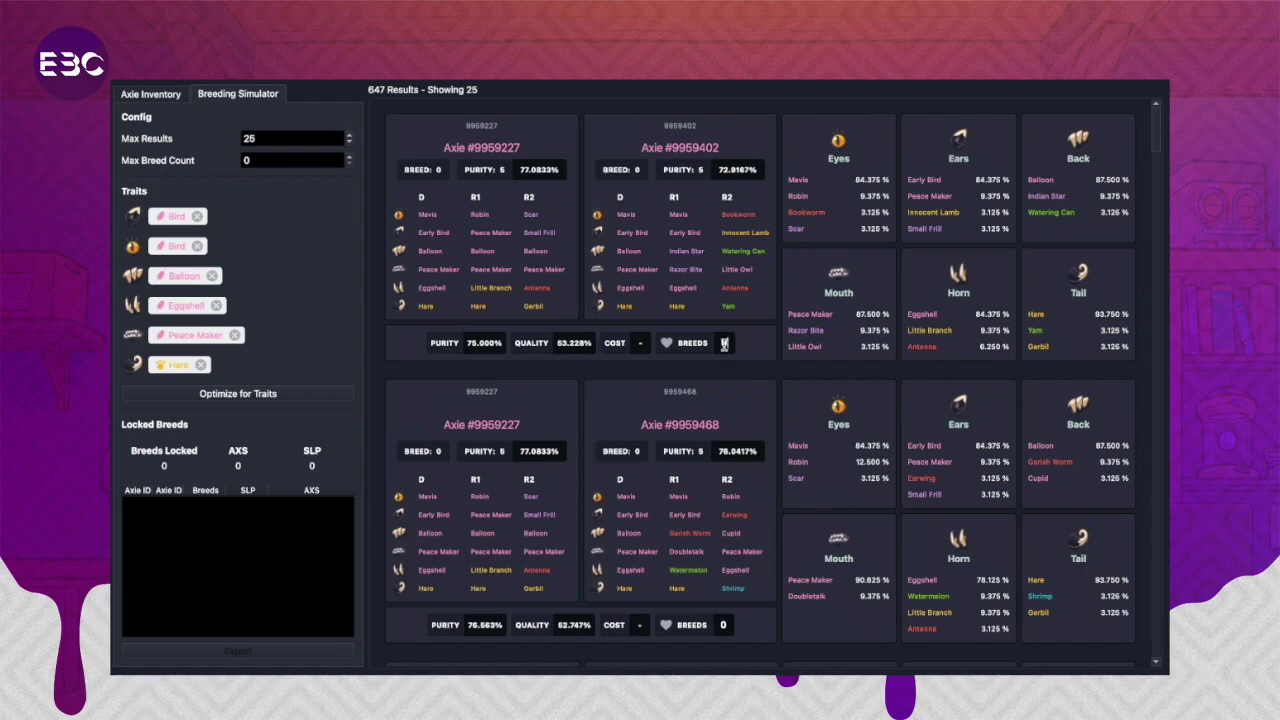
Lock the top-ranked pair, Axie 9959402 with Axie 9959227.
{"action": "left_click", "coordinate": [666, 344]}
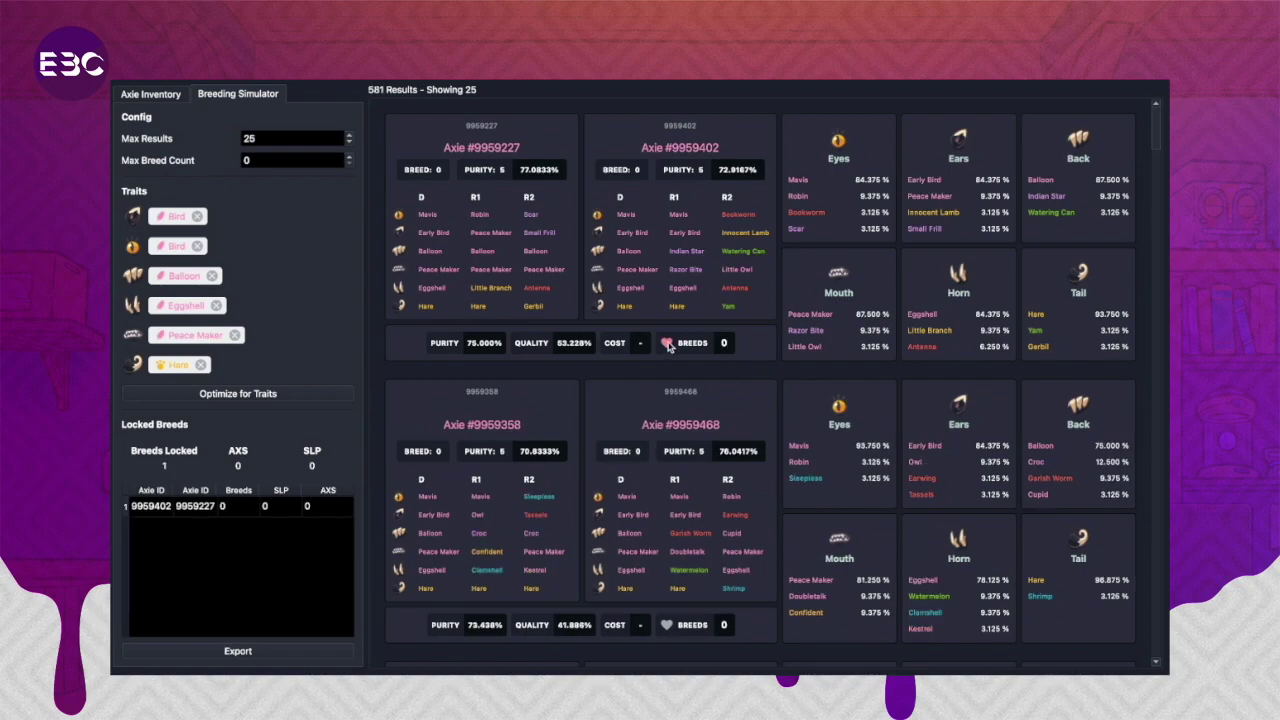
Set the first two pairs to 4 breeds each and lock them.
{"action": "left_click", "coordinate": [667, 343]}
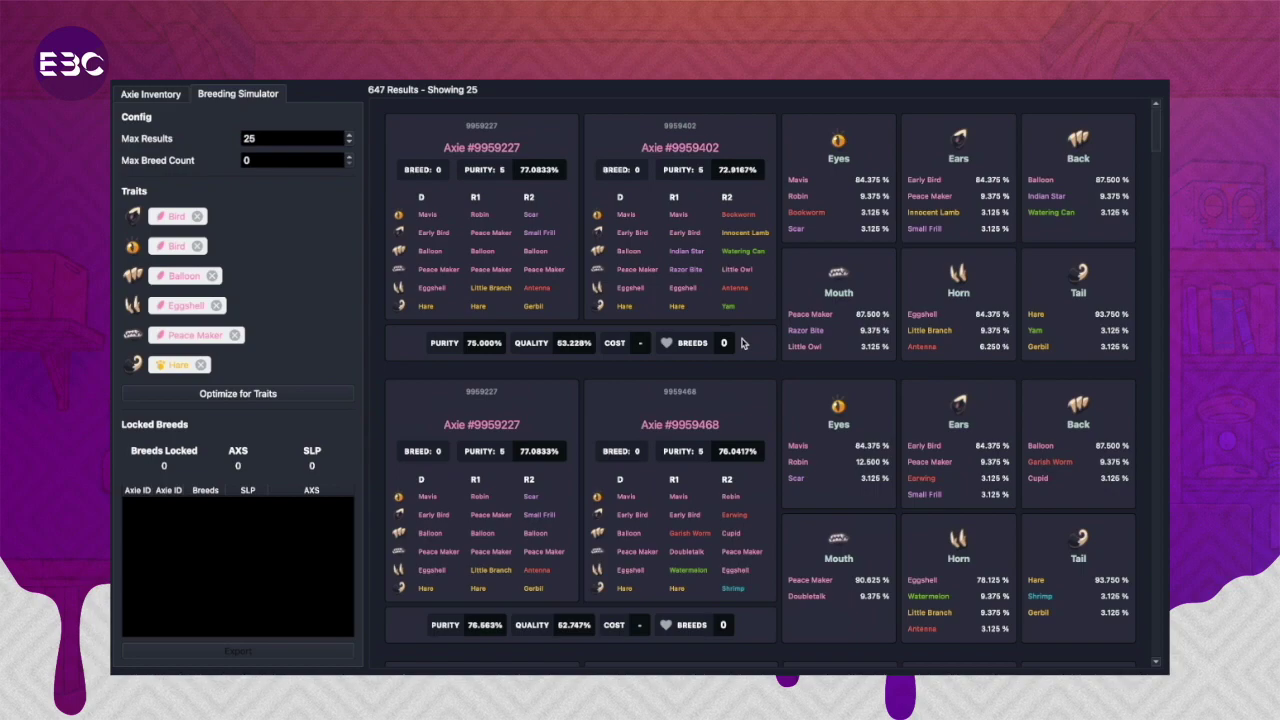
{"action": "key", "text": "BackSpace"}
{"action": "type", "text": "4"}
{"action": "left_click", "coordinate": [666, 345]}
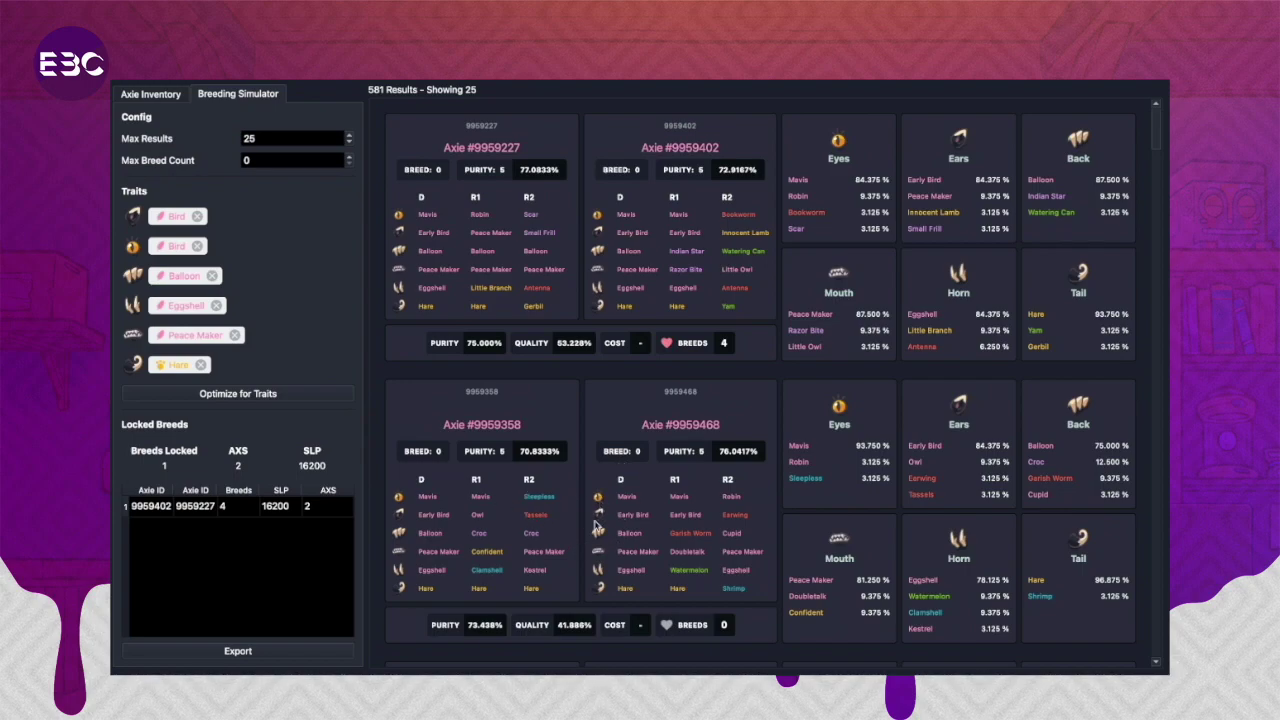
{"action": "scroll", "coordinate": [563, 630], "scroll_direction": "down", "scroll_amount": 1}
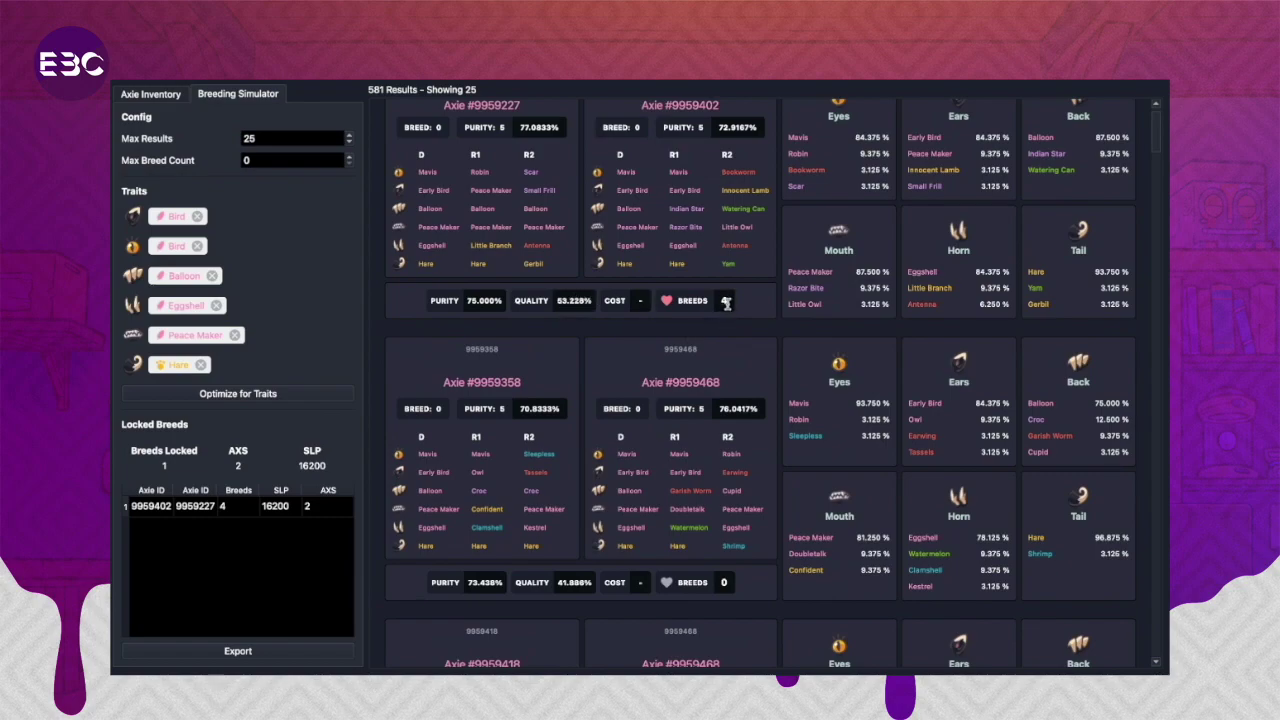
{"action": "scroll", "coordinate": [578, 444], "scroll_direction": "down", "scroll_amount": 1}
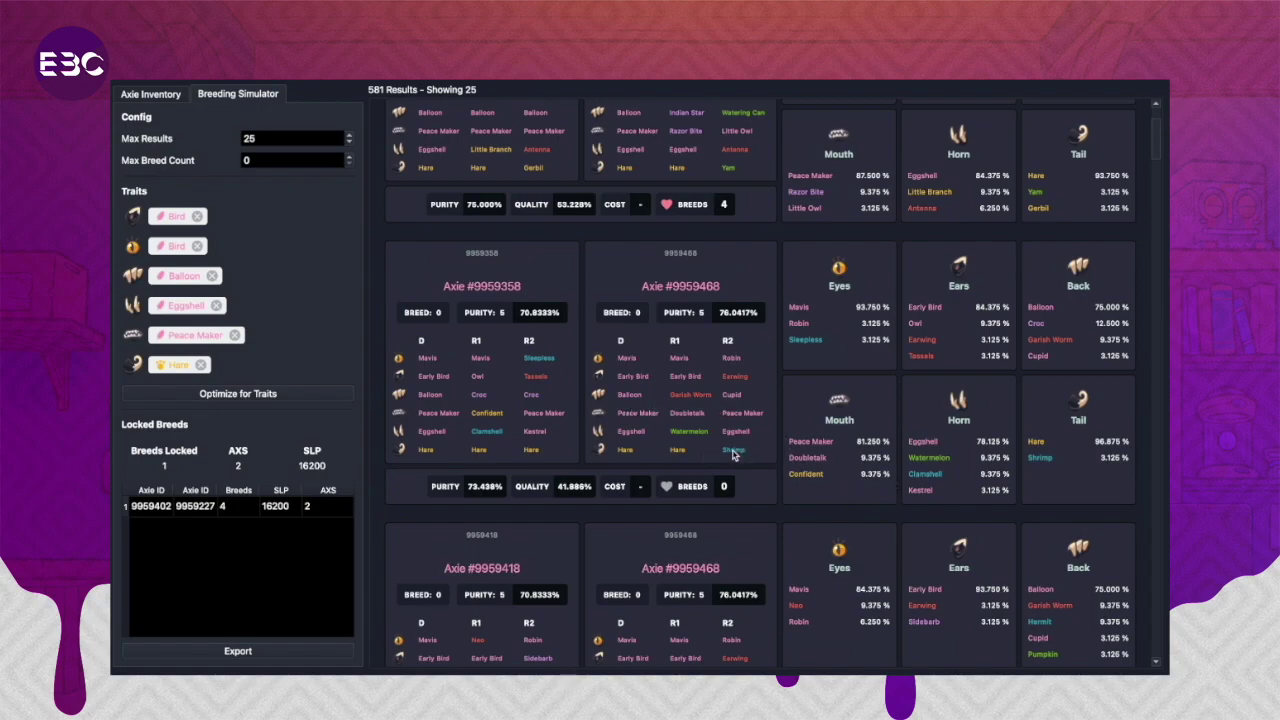
{"action": "scroll", "coordinate": [733, 455], "scroll_direction": "down", "scroll_amount": 1}
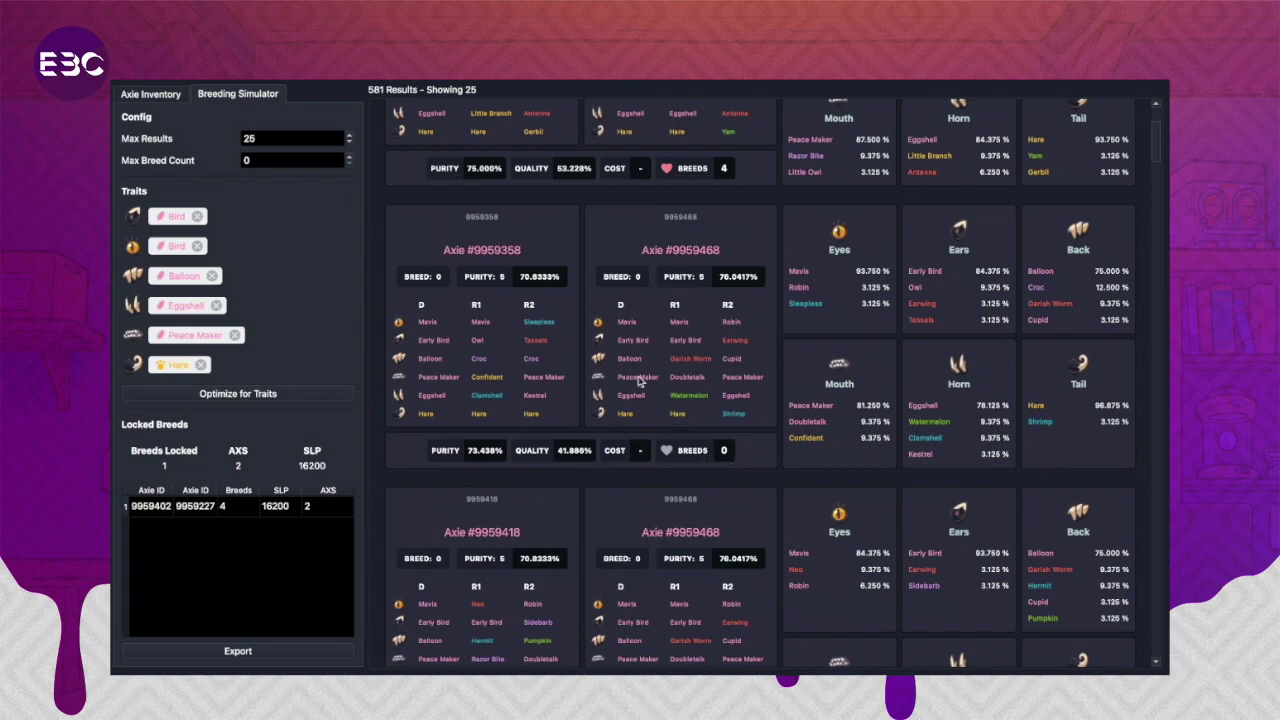
{"action": "scroll", "coordinate": [660, 400], "scroll_direction": "down", "scroll_amount": 1}
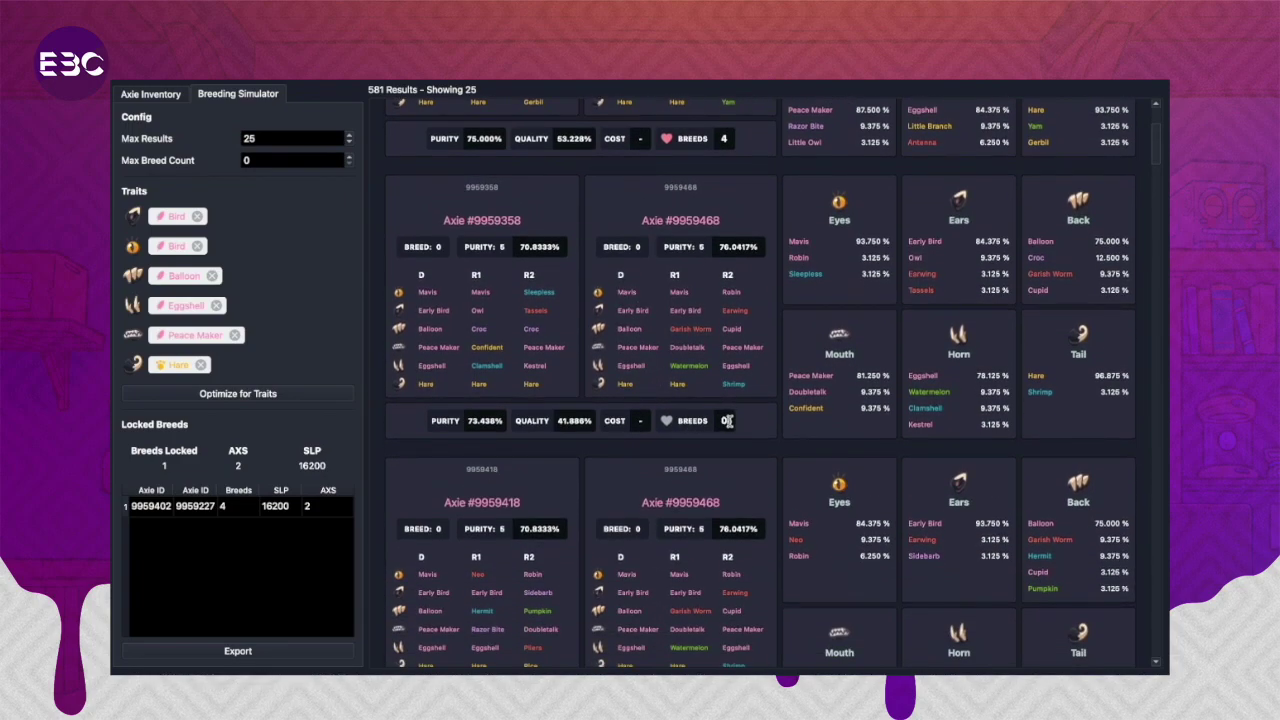
{"action": "key", "text": "BackSpace"}
{"action": "type", "text": "4"}
{"action": "left_click", "coordinate": [665, 421]}
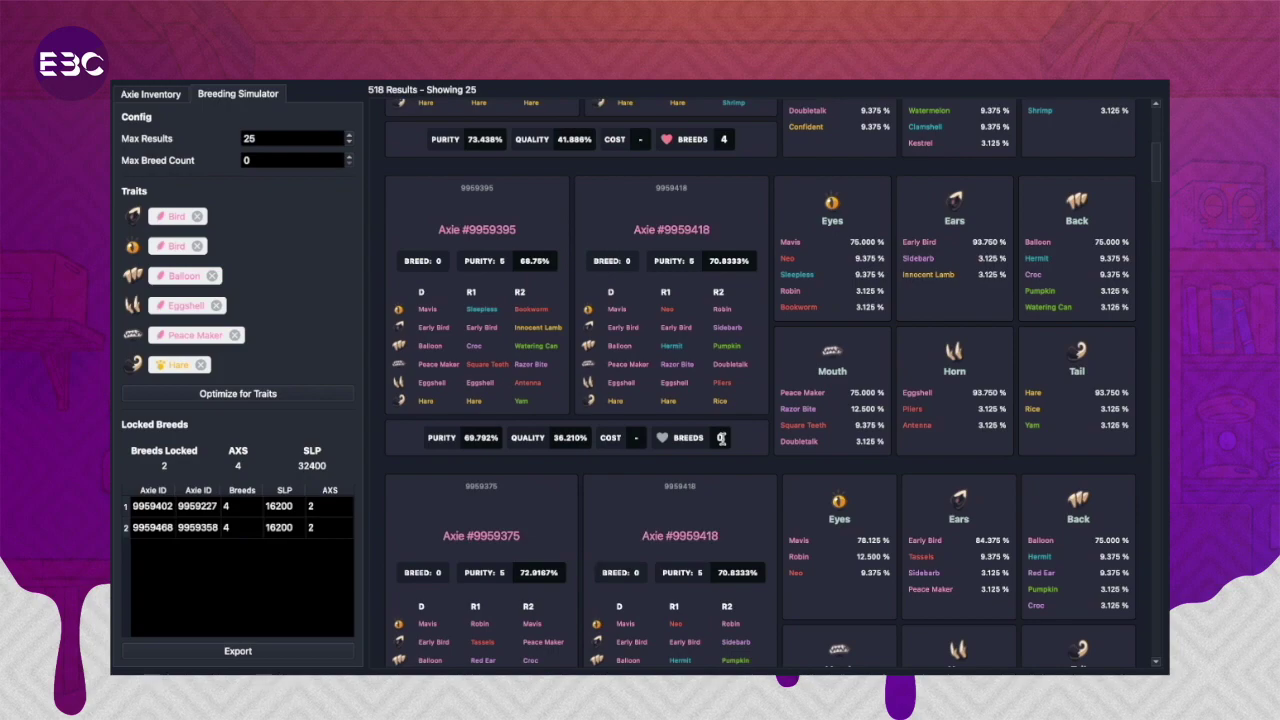
Set the 9959395 × 9959418 pair to 3 breeds and lock it.
{"action": "left_click", "coordinate": [720, 437]}
{"action": "key", "text": "BackSpace"}
{"action": "type", "text": "3"}
{"action": "left_click", "coordinate": [663, 439]}
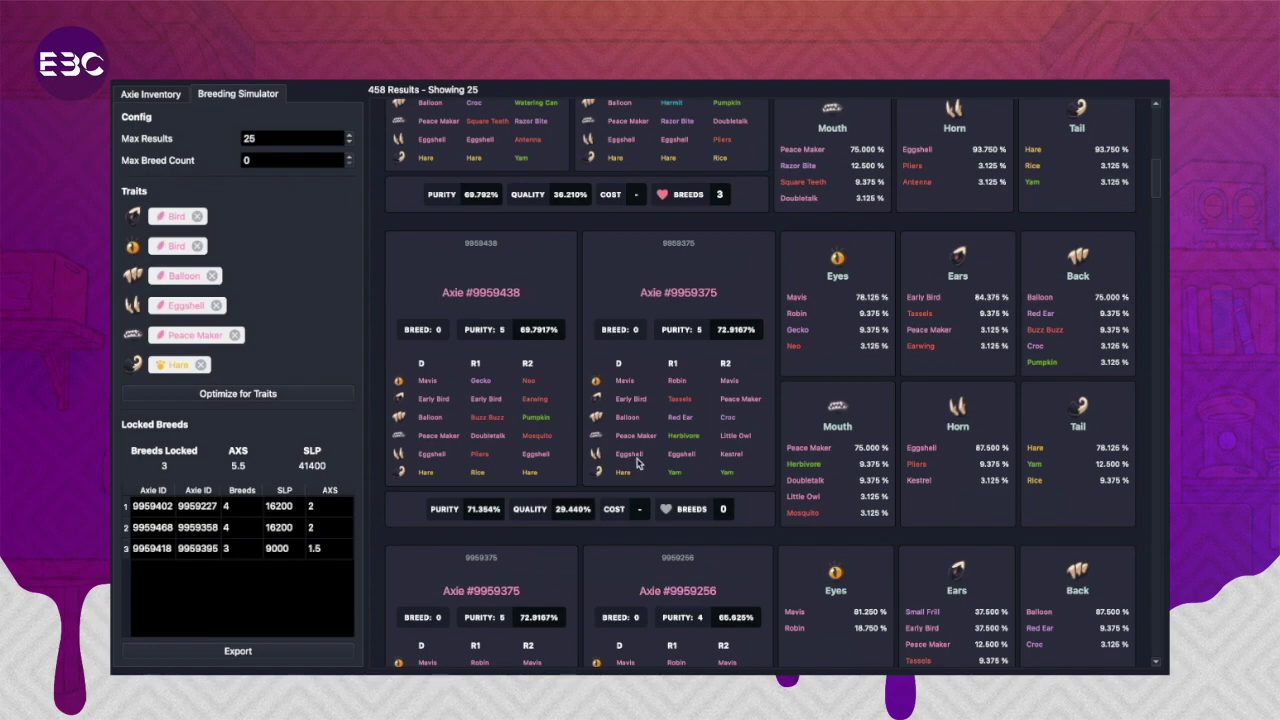
Lock the 9959256 × 9959375 breeding pair.
{"action": "scroll", "coordinate": [701, 437], "scroll_direction": "down", "scroll_amount": 3}
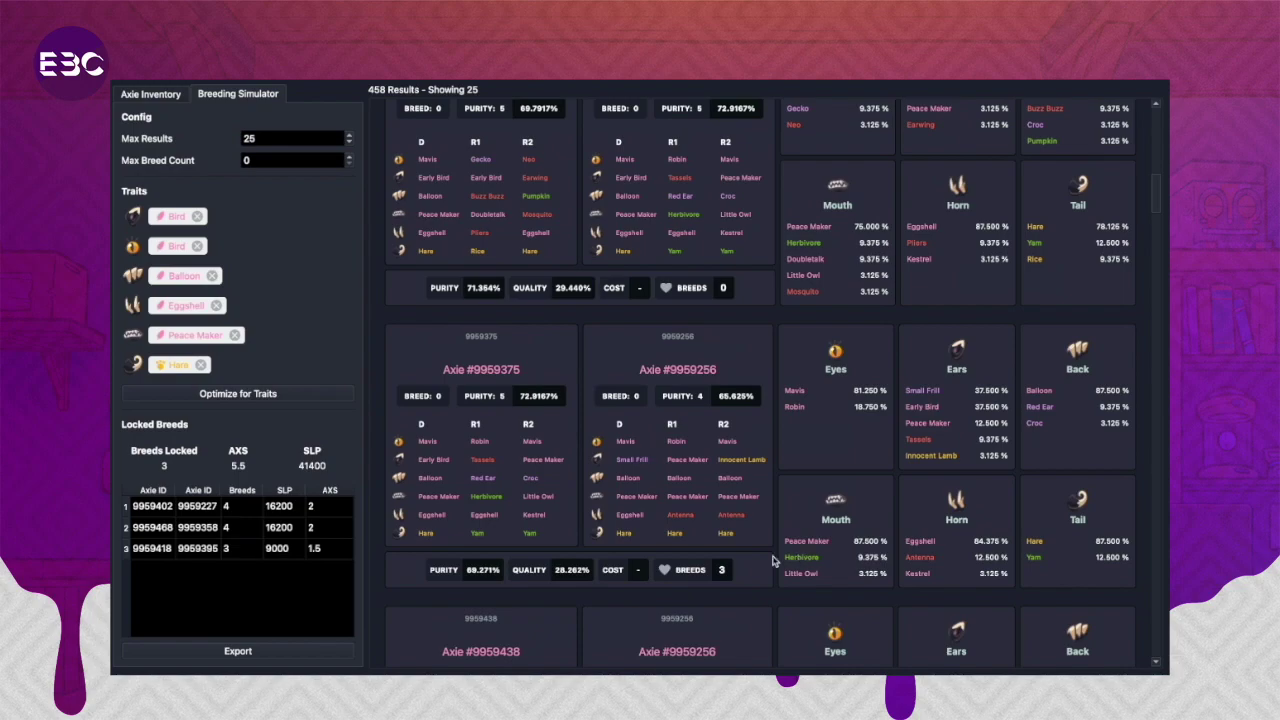
{"action": "left_click", "coordinate": [664, 570]}
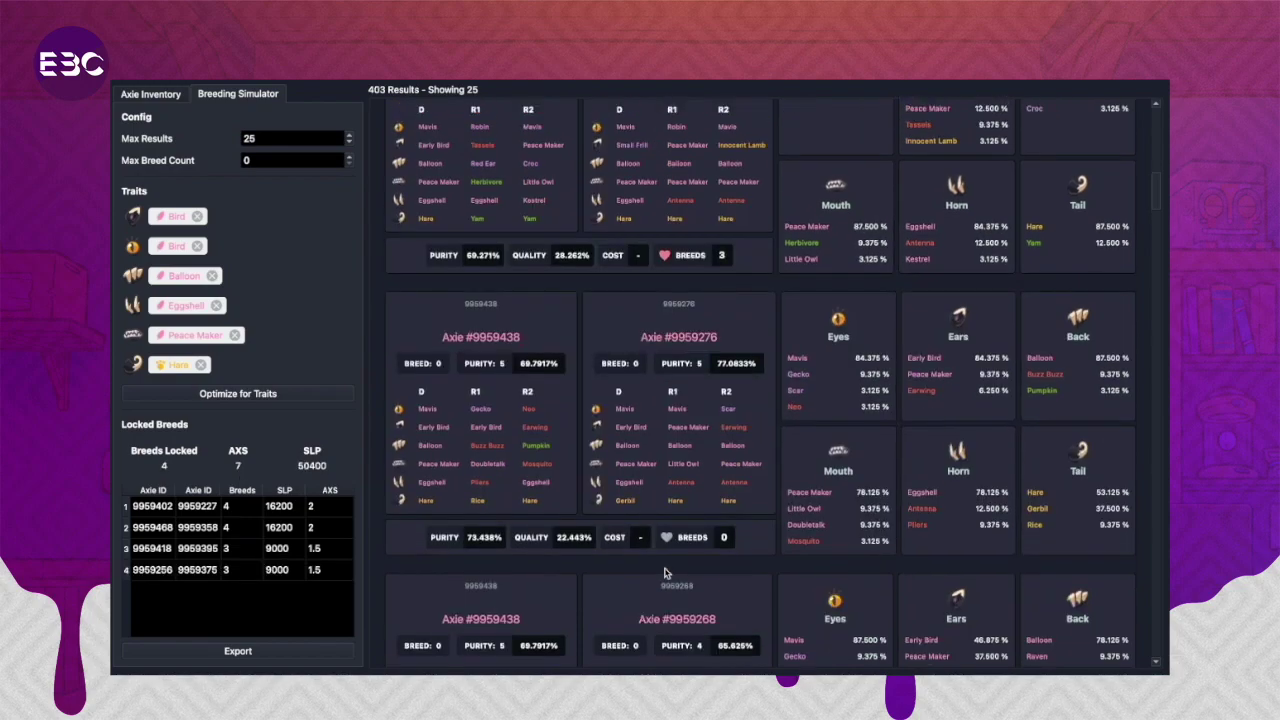
{"action": "scroll", "coordinate": [653, 535], "scroll_direction": "up", "scroll_amount": 3}
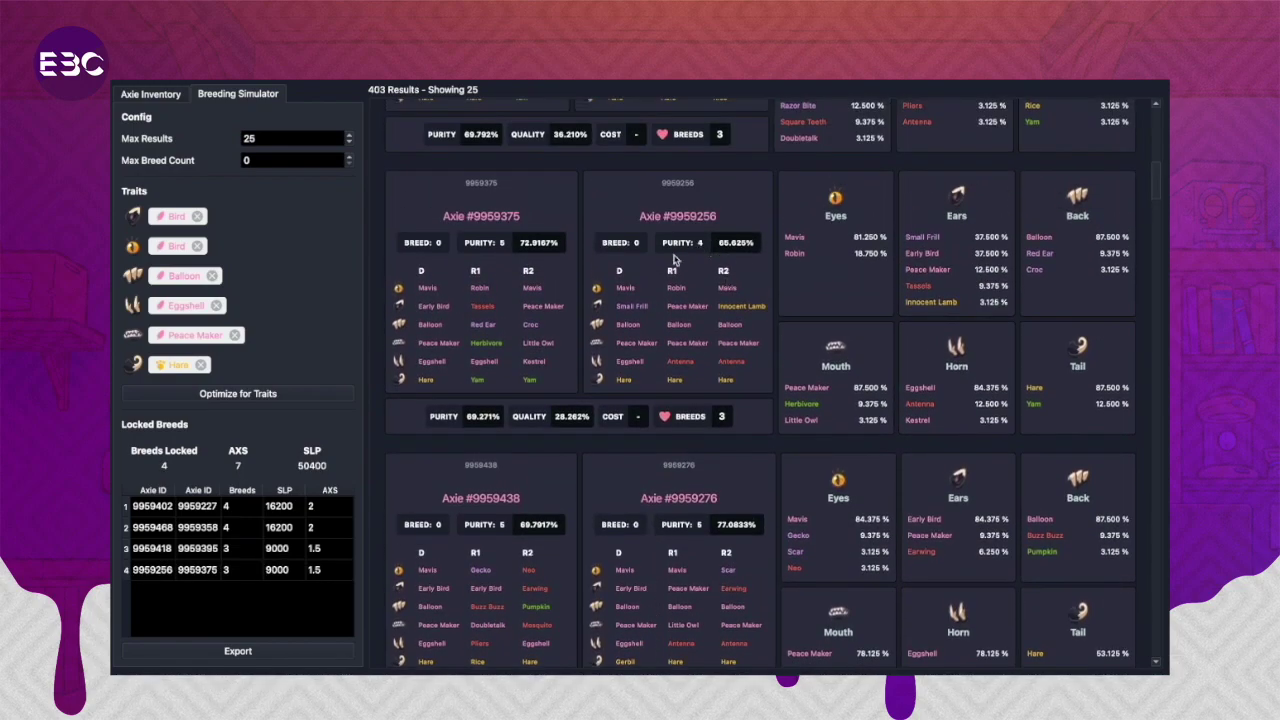
{"action": "scroll", "coordinate": [566, 356], "scroll_direction": "down", "scroll_amount": 3}
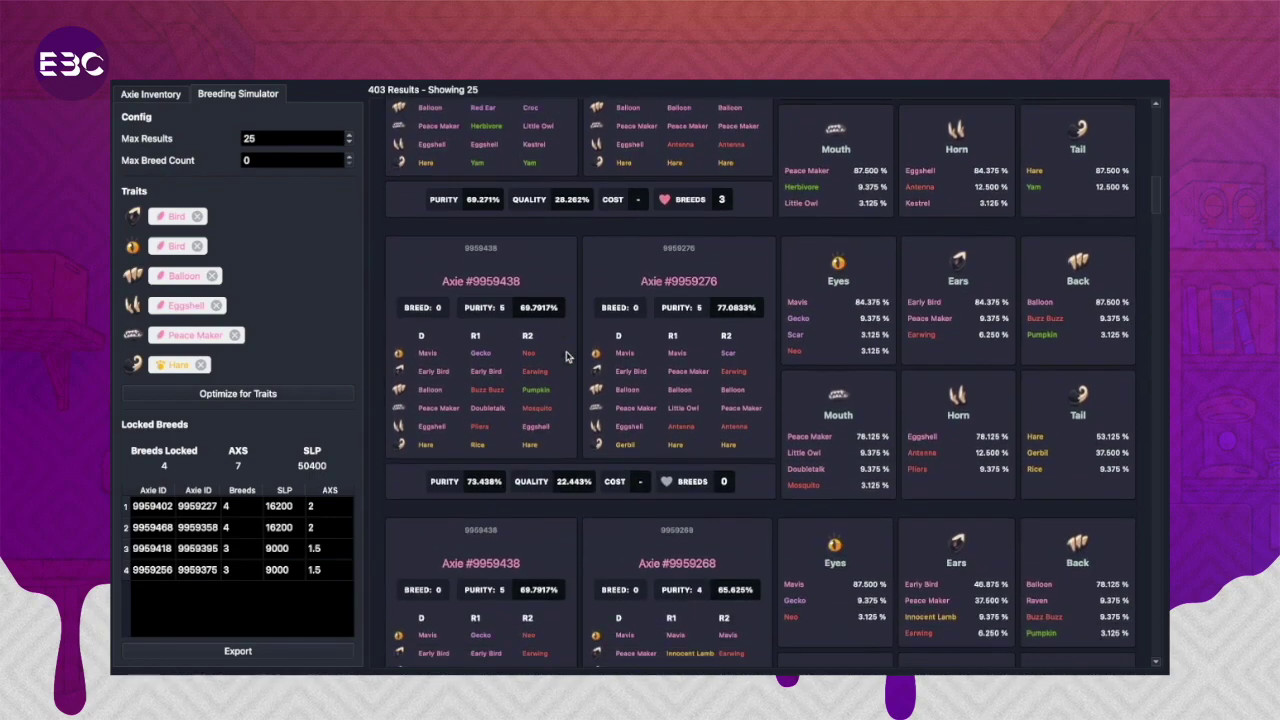
{"action": "scroll", "coordinate": [566, 356], "scroll_direction": "up", "scroll_amount": 2}
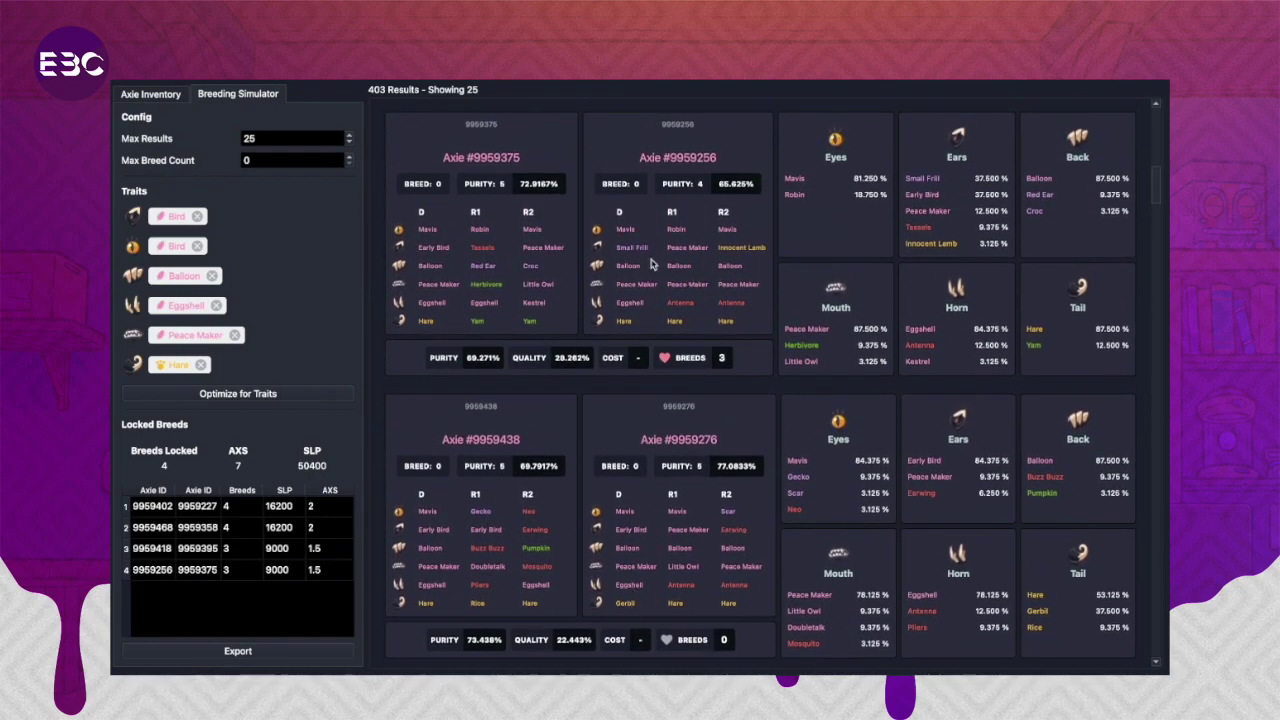
{"action": "scroll", "coordinate": [596, 272], "scroll_direction": "down", "scroll_amount": 3}
{"action": "scroll", "coordinate": [596, 272], "scroll_direction": "up", "scroll_amount": 3}
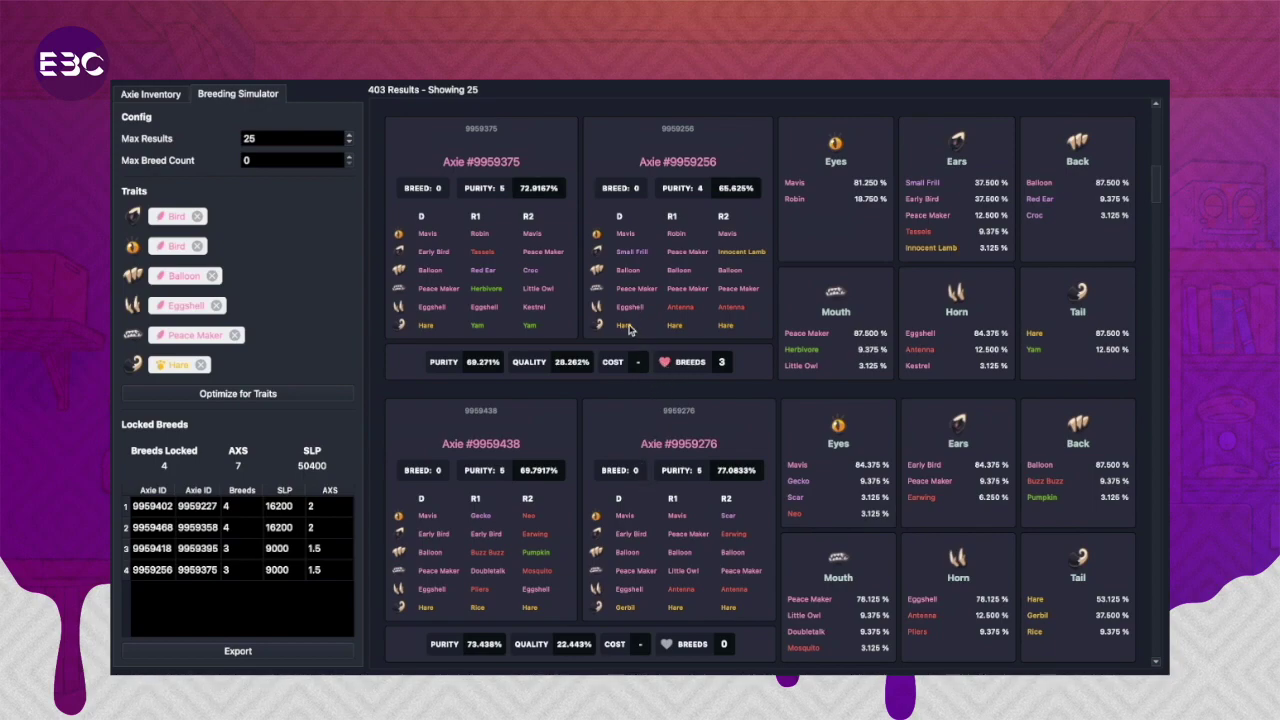
{"action": "scroll", "coordinate": [632, 330], "scroll_direction": "up", "scroll_amount": 1}
{"action": "scroll", "coordinate": [630, 330], "scroll_direction": "down", "scroll_amount": 3}
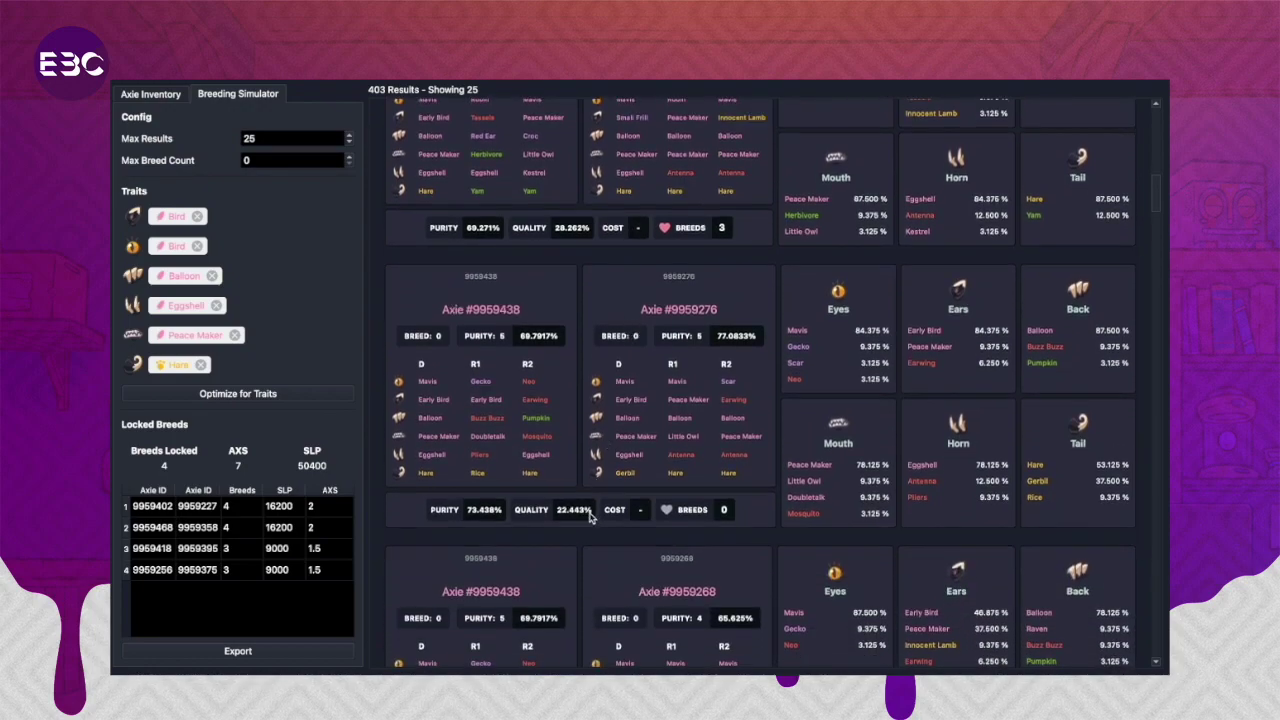
Set the 9959438/9959276 and 9959428/9959268 pairs to 2 breeds and lock both.
{"action": "left_click", "coordinate": [723, 510]}
{"action": "key", "text": "BackSpace"}
{"action": "left_click", "coordinate": [668, 510]}
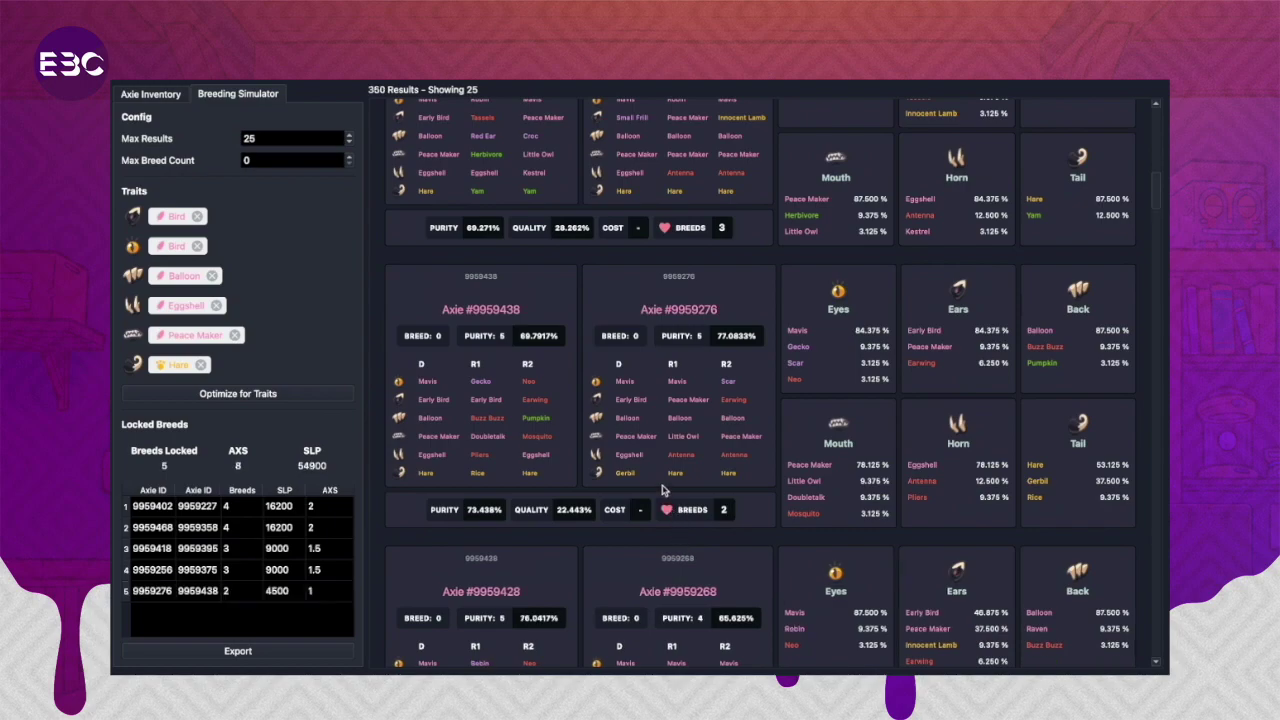
{"action": "scroll", "coordinate": [661, 490], "scroll_direction": "down", "scroll_amount": 3}
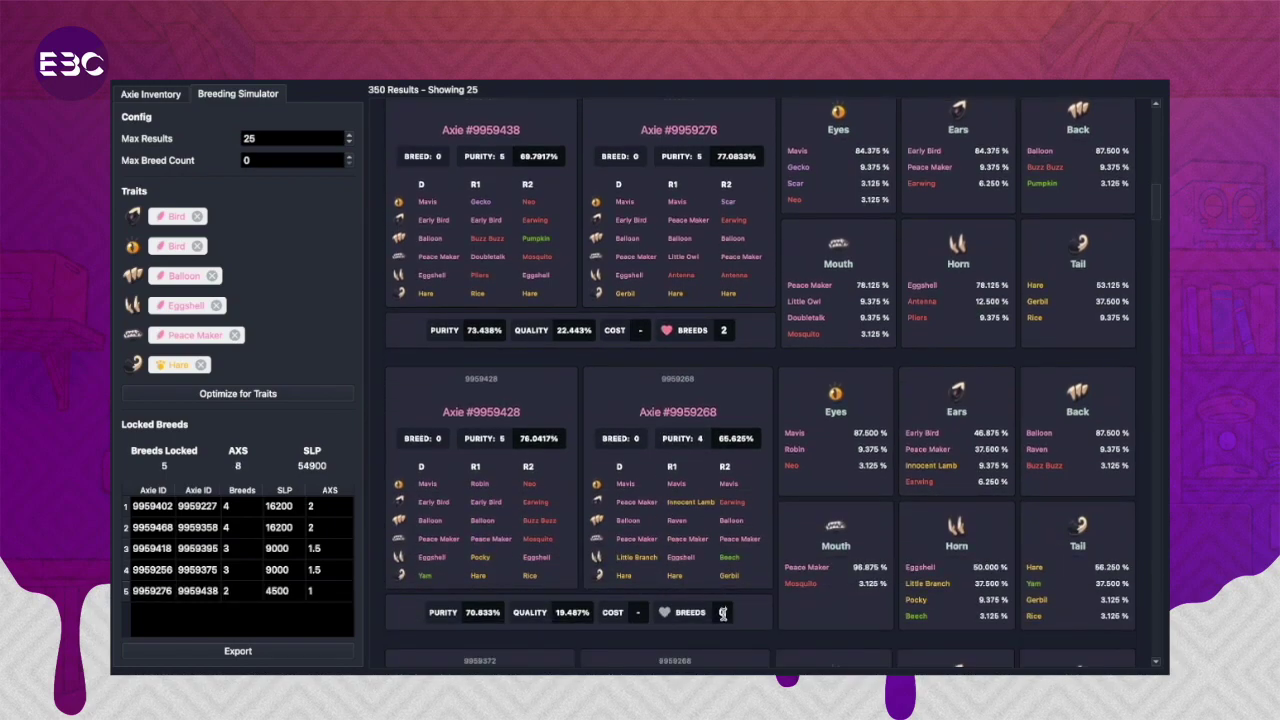
{"action": "left_click", "coordinate": [722, 613]}
{"action": "key", "text": "BackSpace"}
{"action": "left_click", "coordinate": [664, 612]}
{"action": "scroll", "coordinate": [577, 521], "scroll_direction": "down", "scroll_amount": 1}
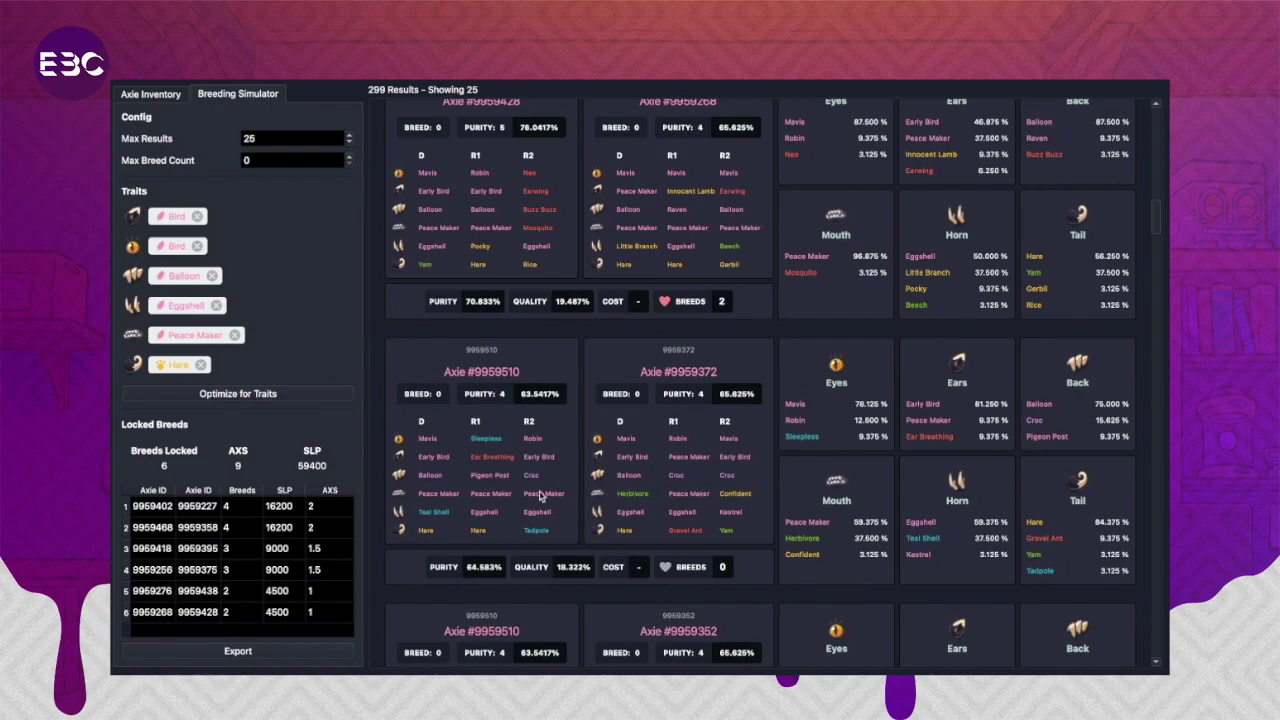
{"action": "scroll", "coordinate": [540, 495], "scroll_direction": "up", "scroll_amount": 5}
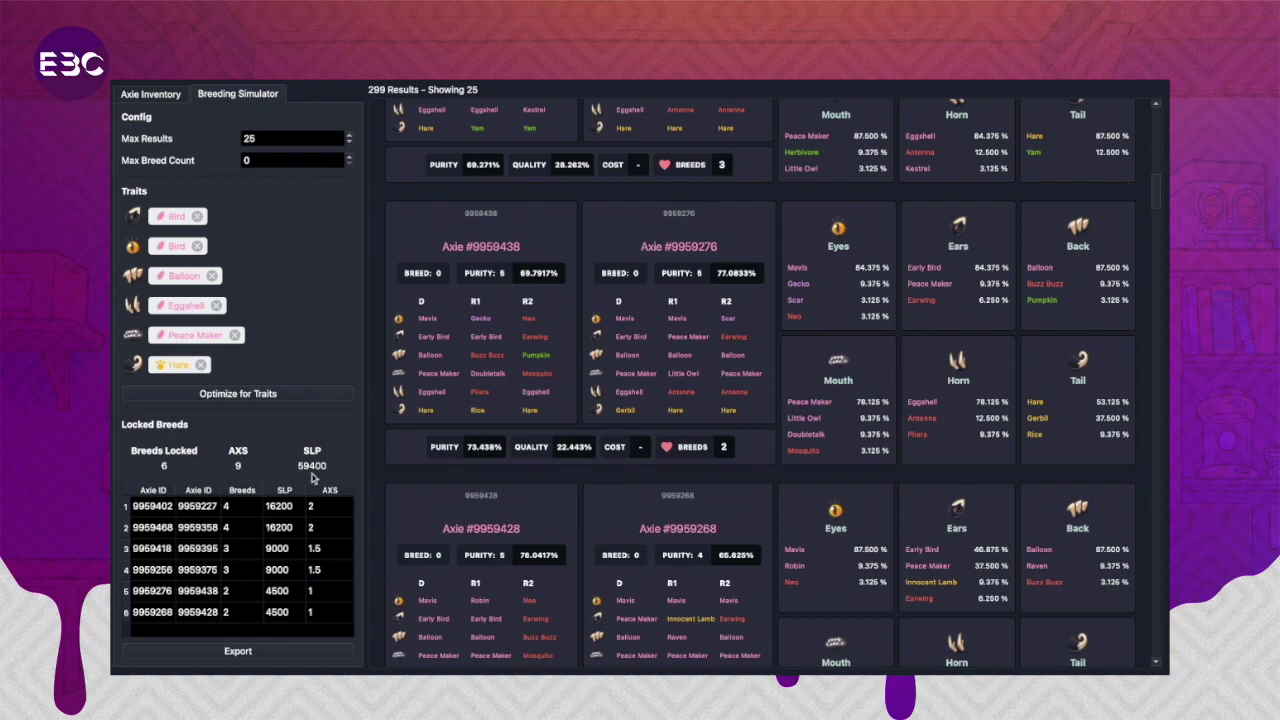
{"action": "scroll", "coordinate": [505, 450], "scroll_direction": "up", "scroll_amount": 5}
{"action": "scroll", "coordinate": [531, 352], "scroll_direction": "up", "scroll_amount": 8}
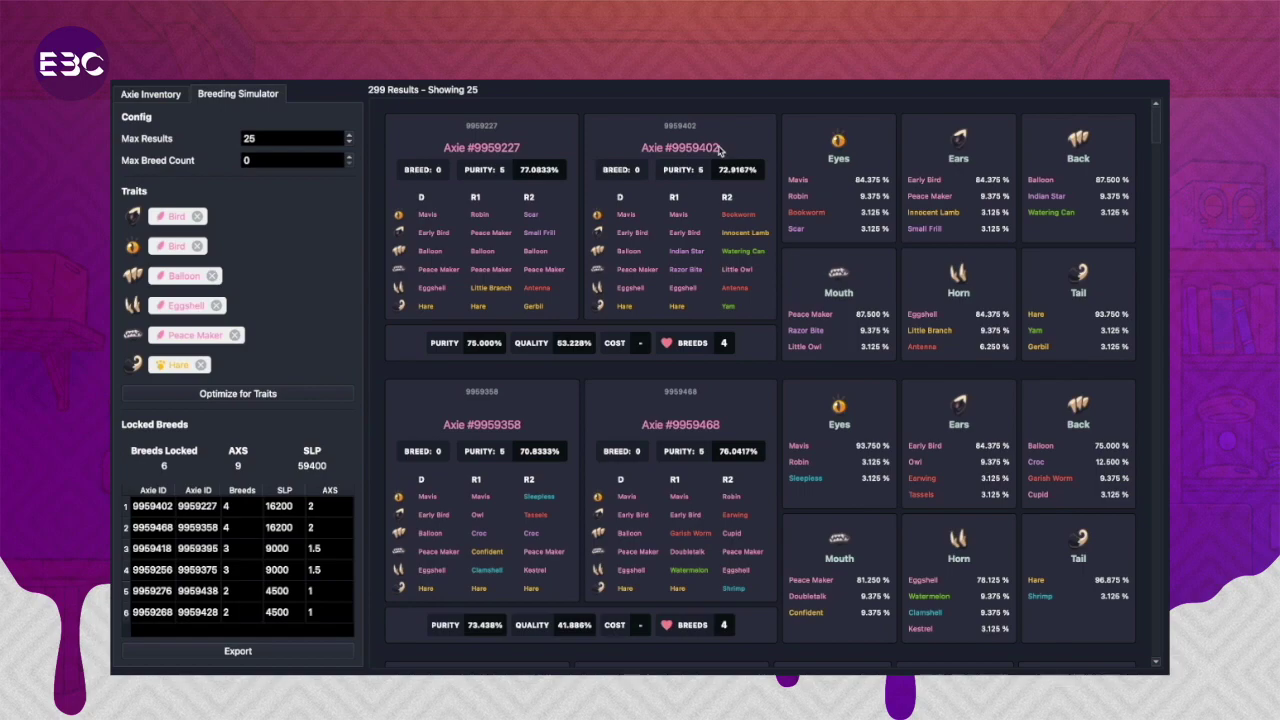
{"action": "left_click_drag", "start_coordinate": [719, 147], "coordinate": [673, 150]}
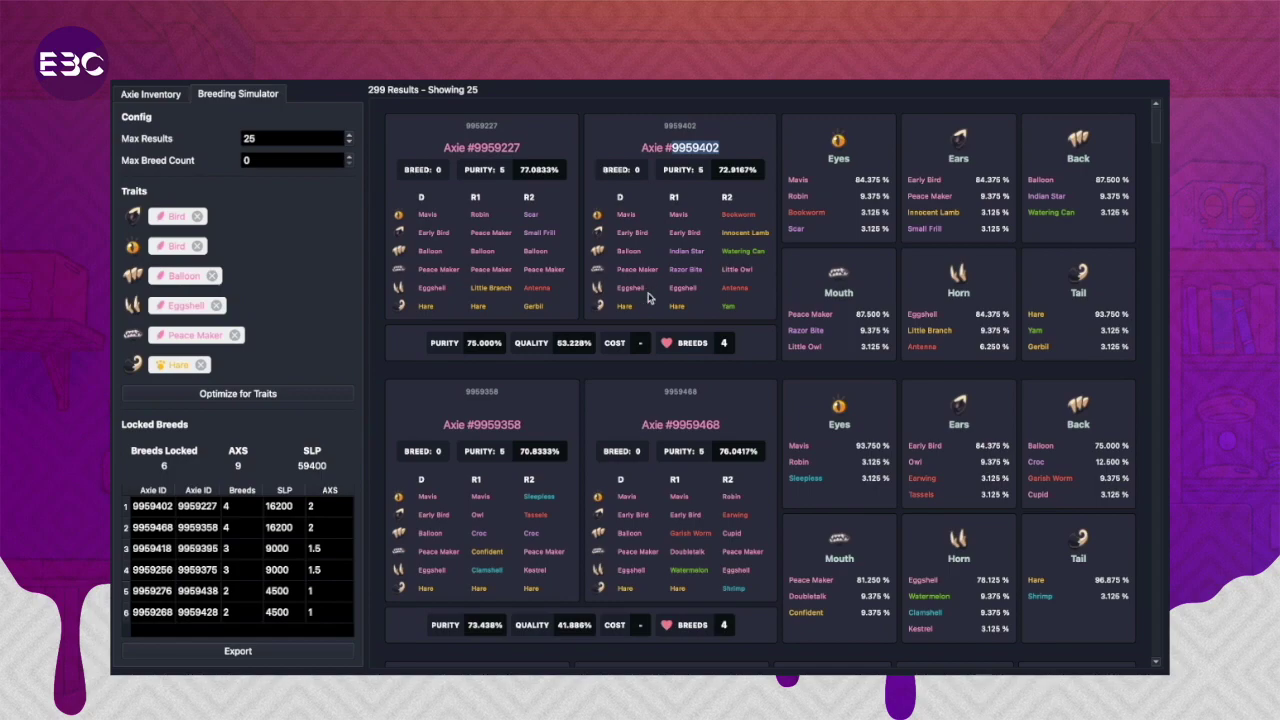
{"action": "left_click", "coordinate": [262, 651]}
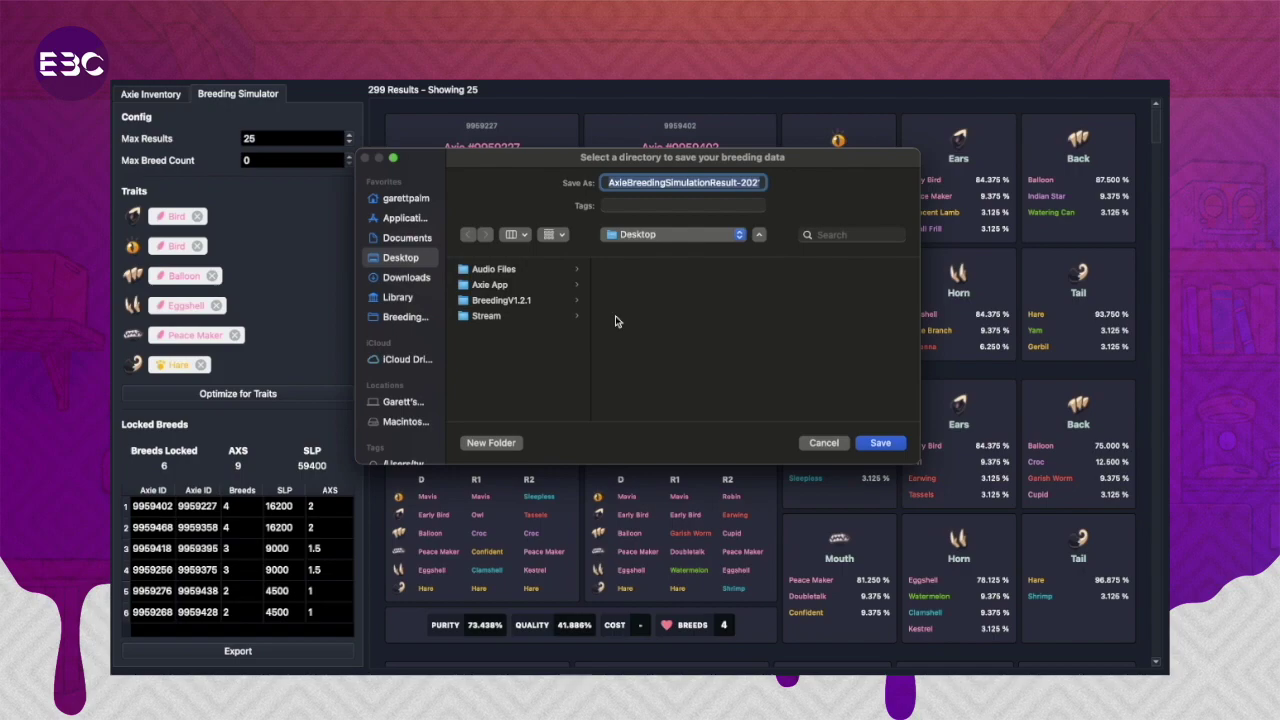
Export the locked pairs as breed.txt into BreedingV1.2.1, replacing the existing file.
{"action": "left_click", "coordinate": [489, 304]}
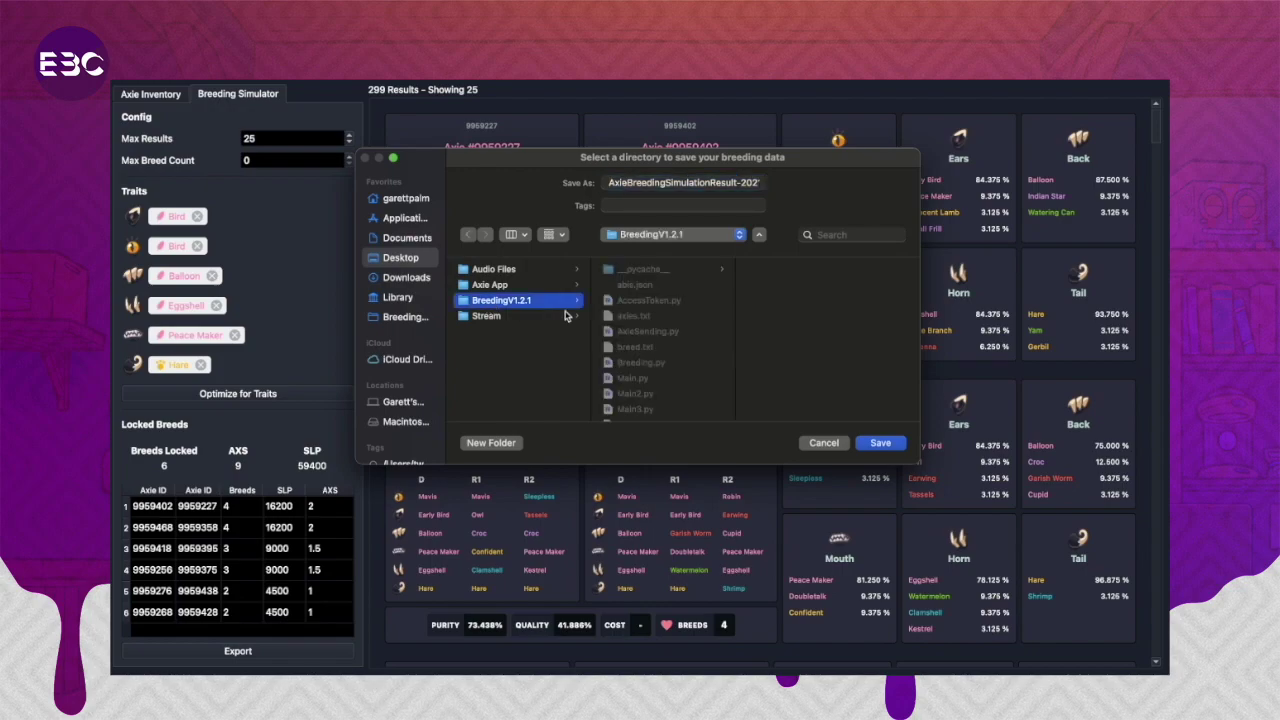
{"action": "scroll", "coordinate": [667, 320], "scroll_direction": "down", "scroll_amount": 5}
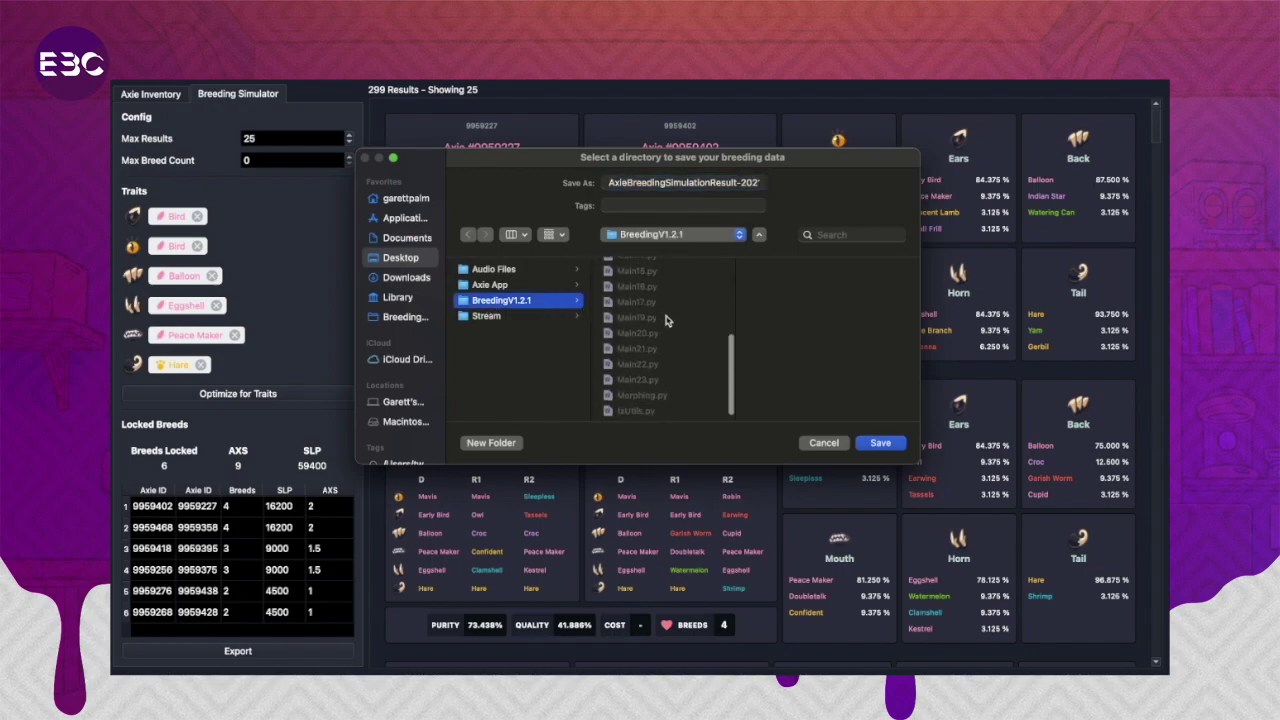
{"action": "scroll", "coordinate": [667, 325], "scroll_direction": "up", "scroll_amount": 5}
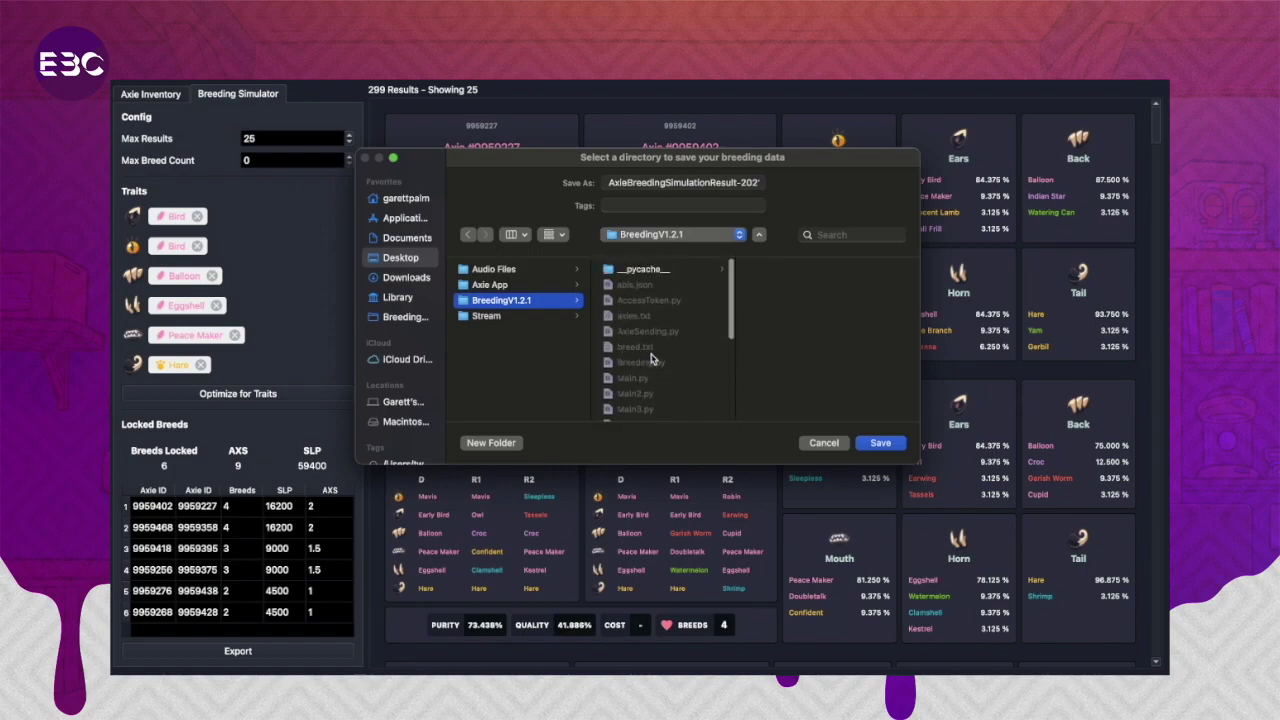
{"action": "left_click", "coordinate": [727, 181]}
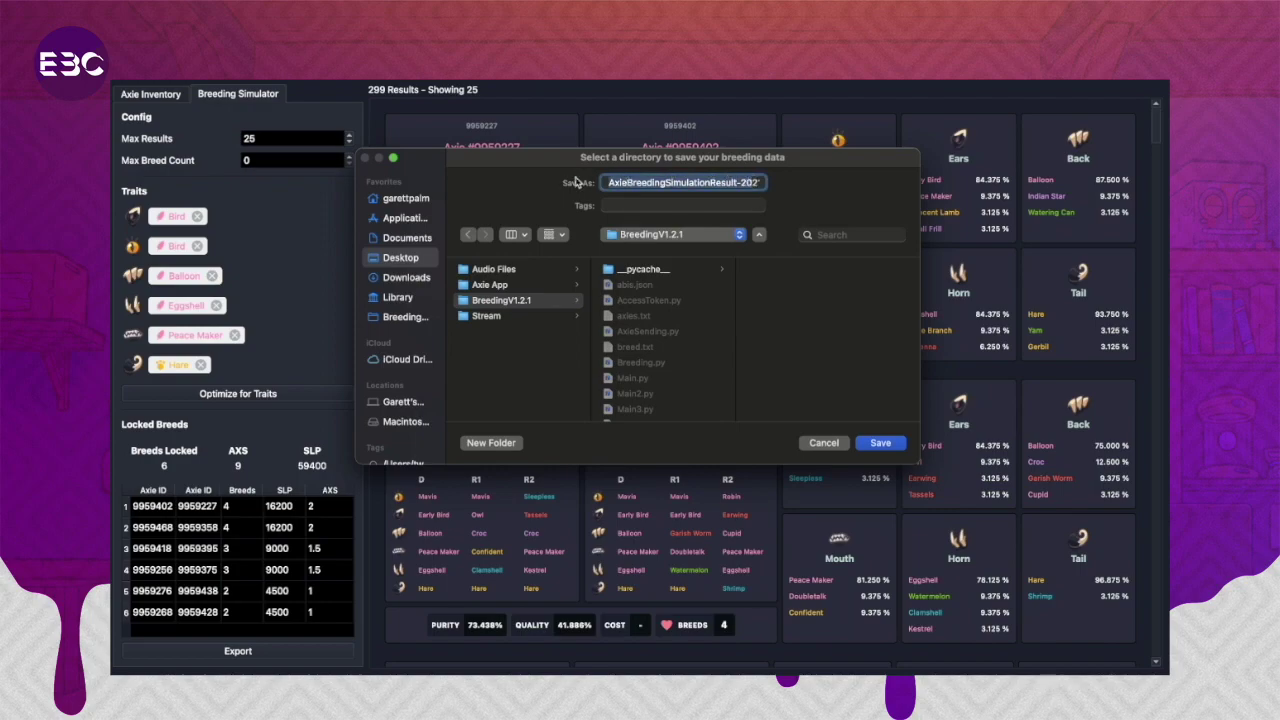
{"action": "key", "text": "super+v"}
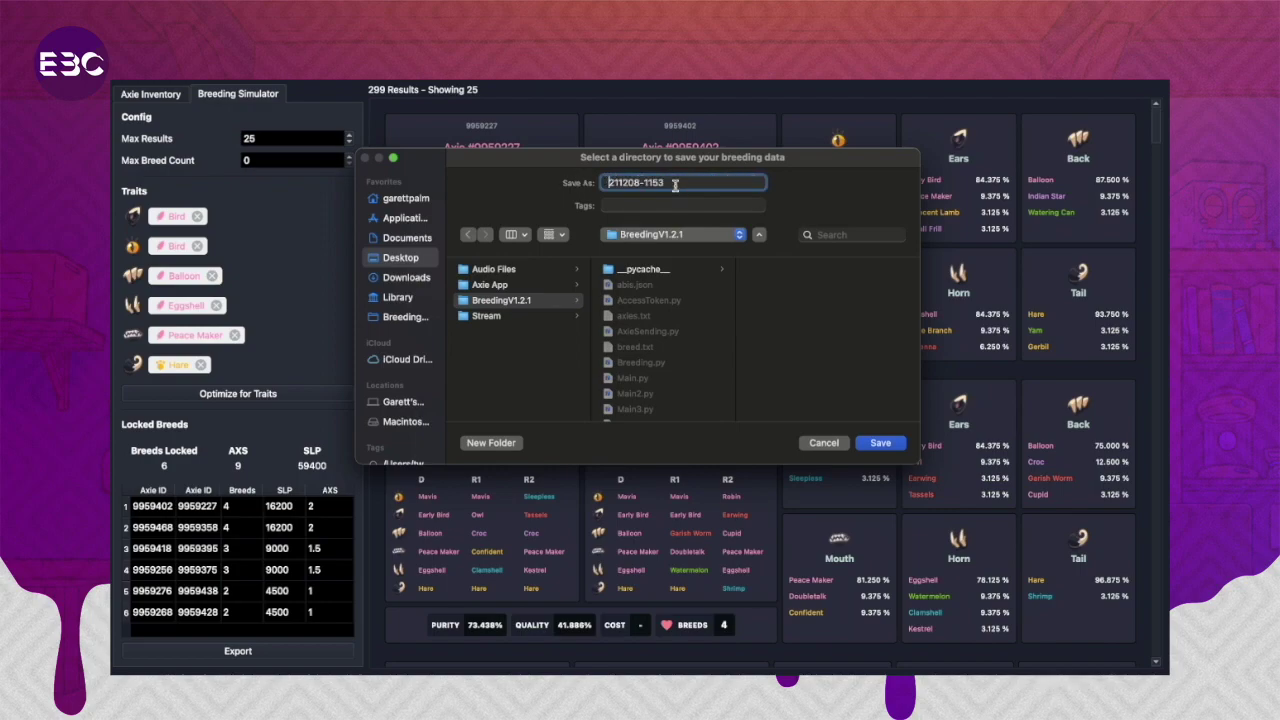
{"action": "left_click_drag", "start_coordinate": [677, 183], "coordinate": [588, 178]}
{"action": "key", "text": "BackSpace"}
{"action": "type", "text": "breed"}
{"action": "left_click", "coordinate": [880, 443]}
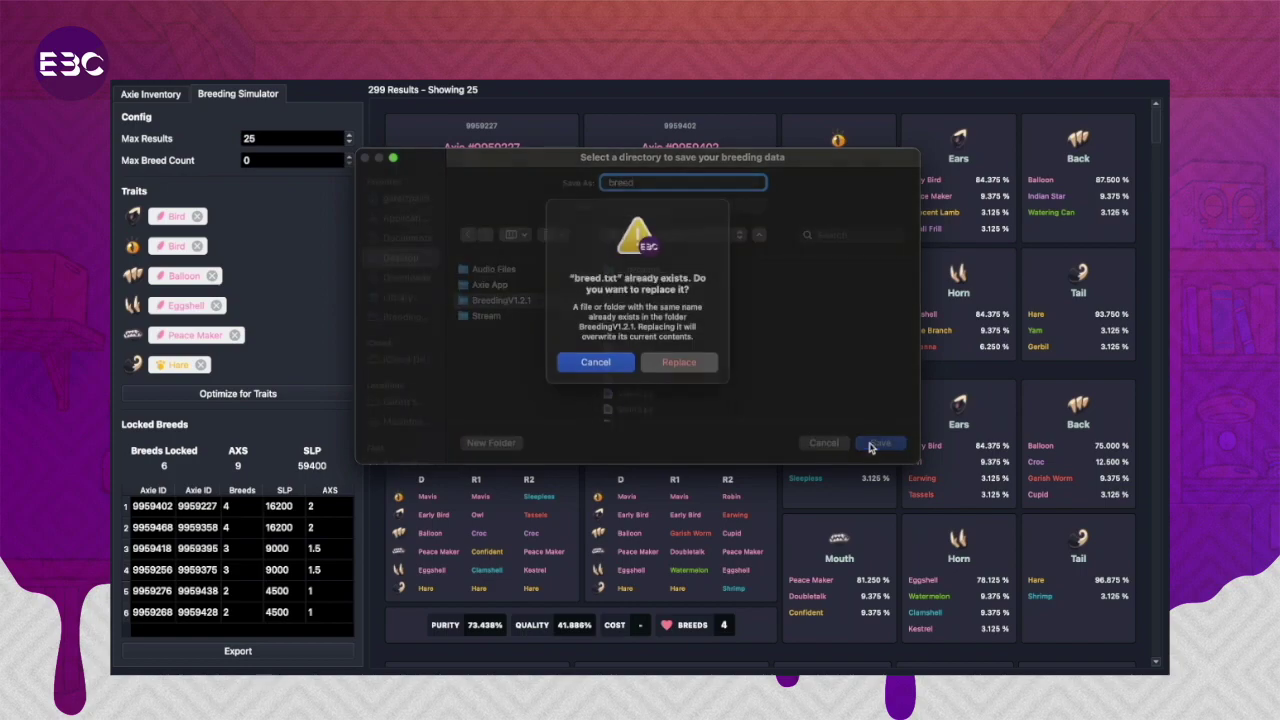
{"action": "left_click", "coordinate": [672, 377]}
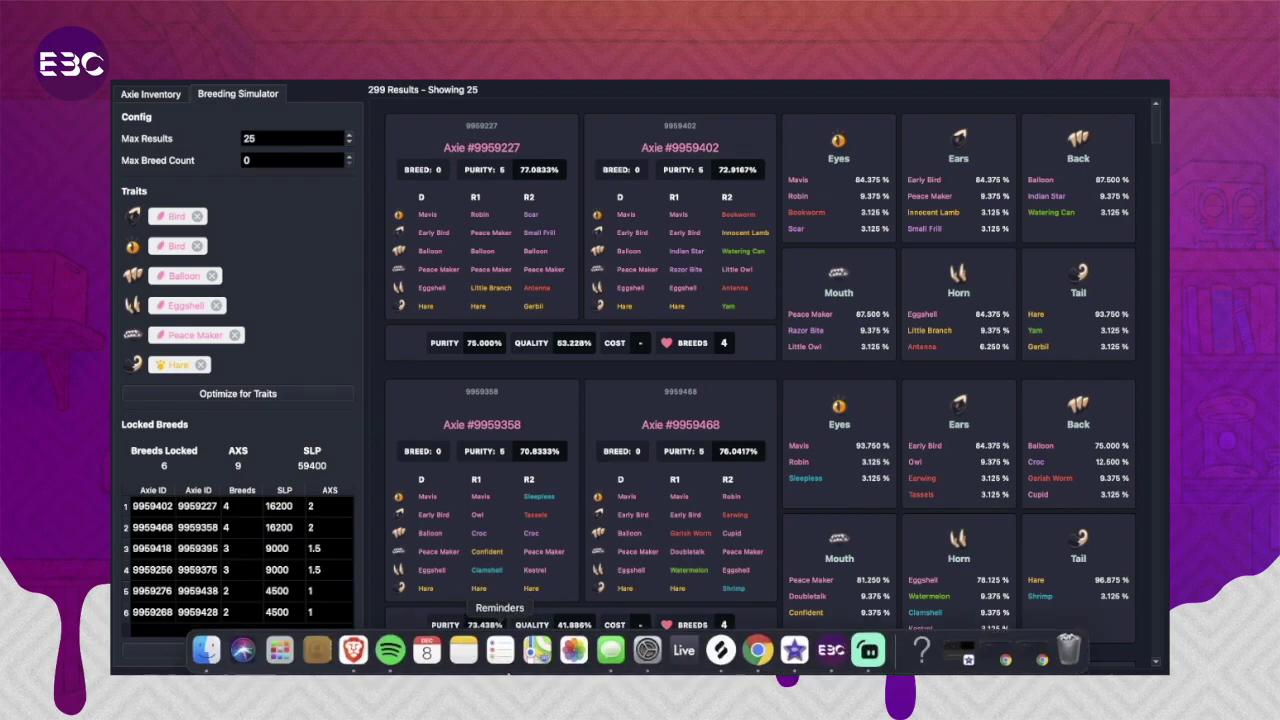
Open breed.txt from the Desktop's BreedingV1.2.1 folder in Finder to view its contents.
{"action": "left_click", "coordinate": [206, 668]}
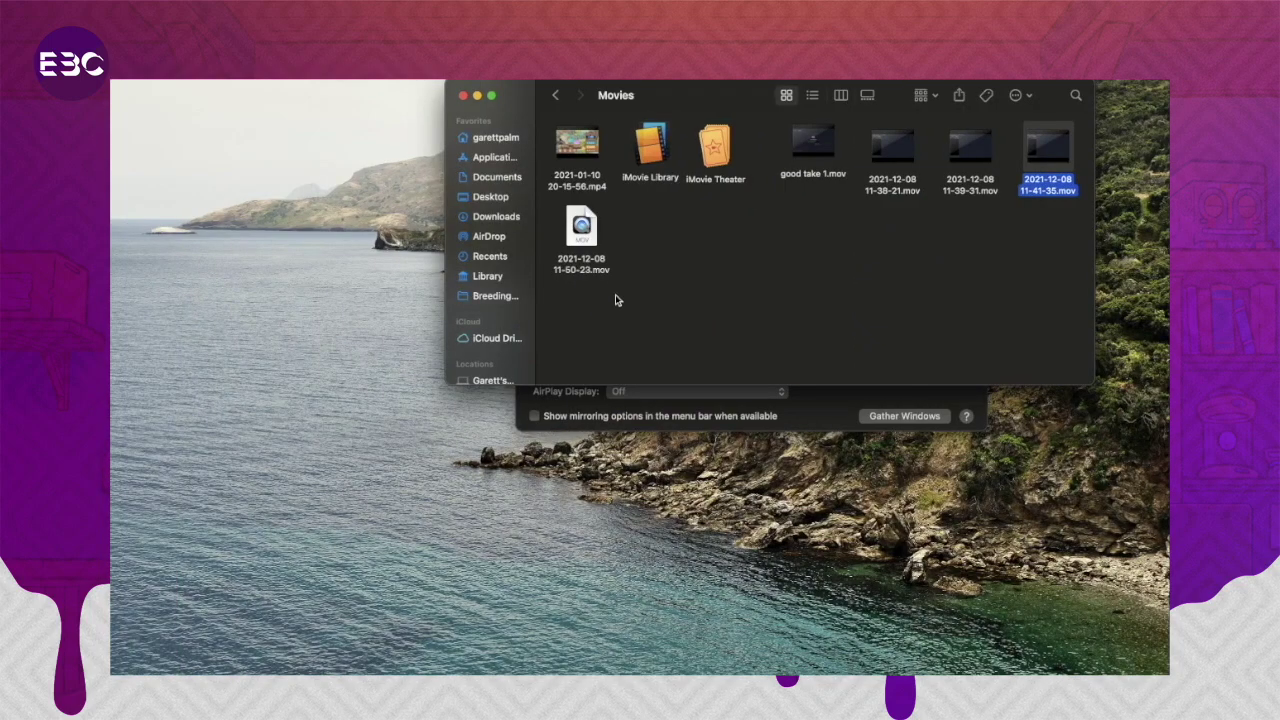
{"action": "left_click", "coordinate": [493, 198]}
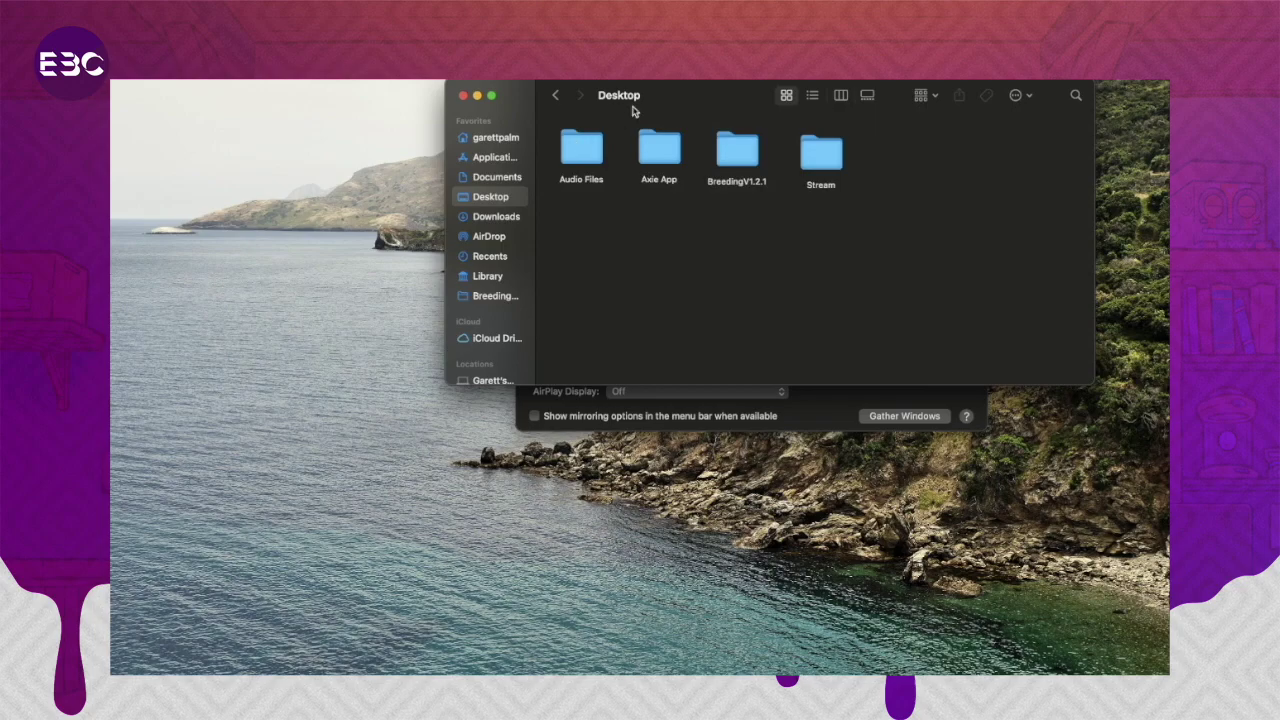
{"action": "left_click_drag", "start_coordinate": [680, 100], "coordinate": [537, 217]}
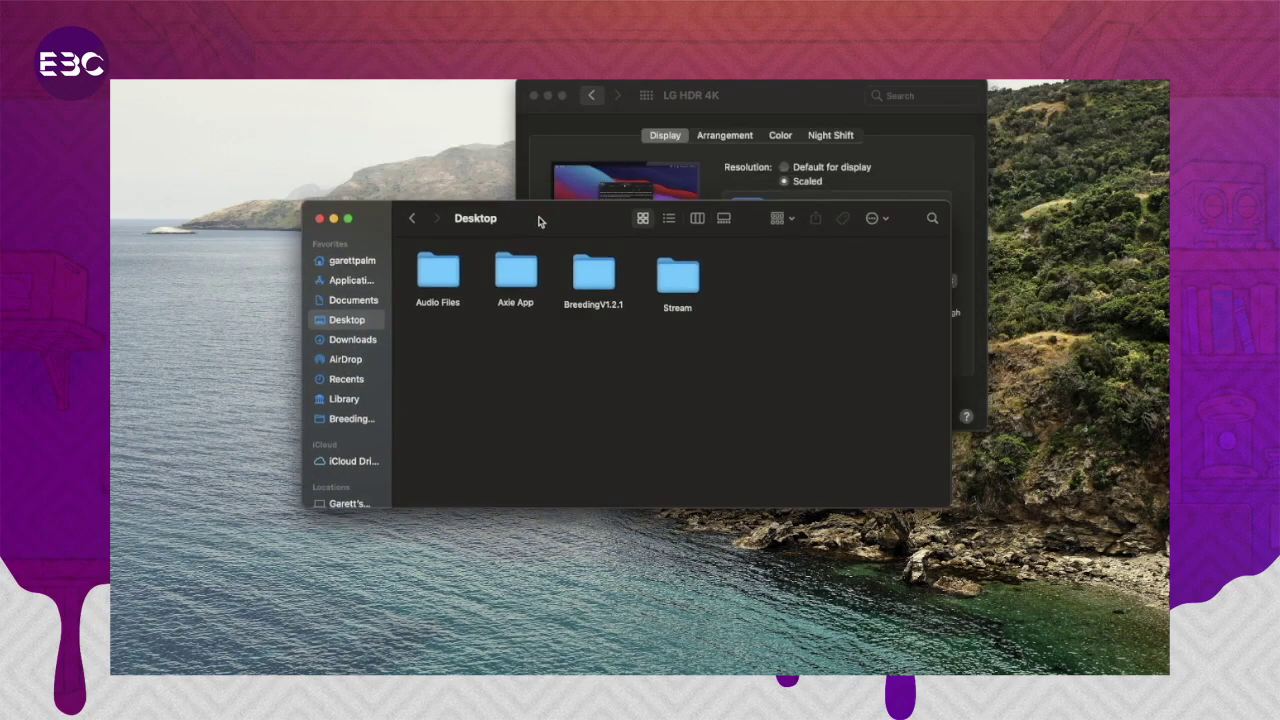
{"action": "double_click", "coordinate": [590, 277]}
{"action": "double_click", "coordinate": [748, 274]}
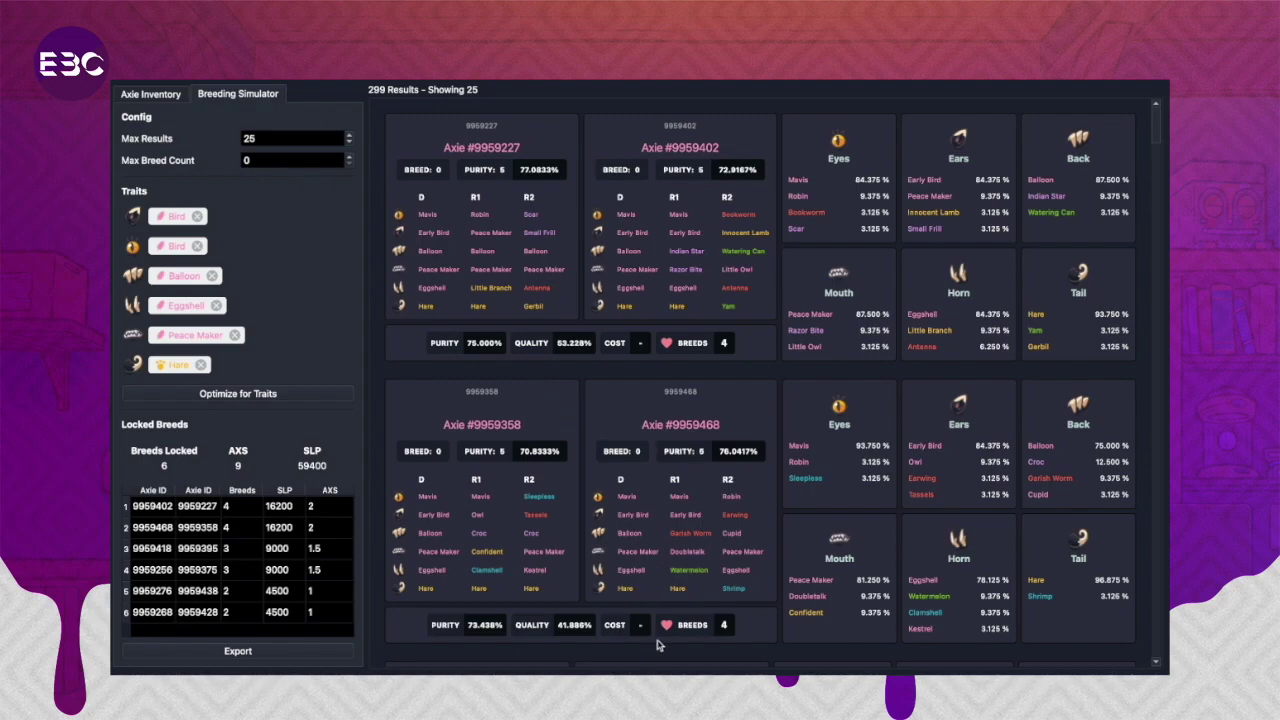
{"action": "mouse_move", "coordinate": [673, 672]}
{"action": "left_click", "coordinate": [775, 649]}
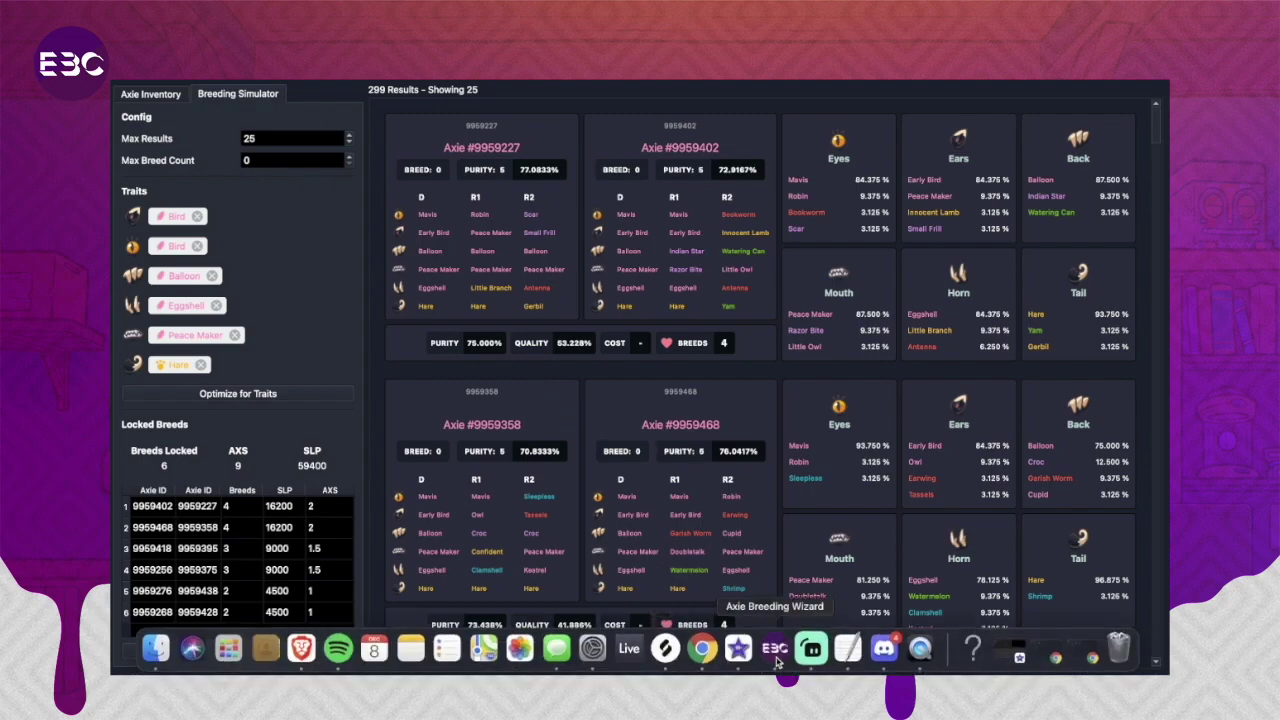
Bring Discord forward on the EBC server's ebc-wizard channel and skim its latest messages.
{"action": "left_click", "coordinate": [866, 659]}
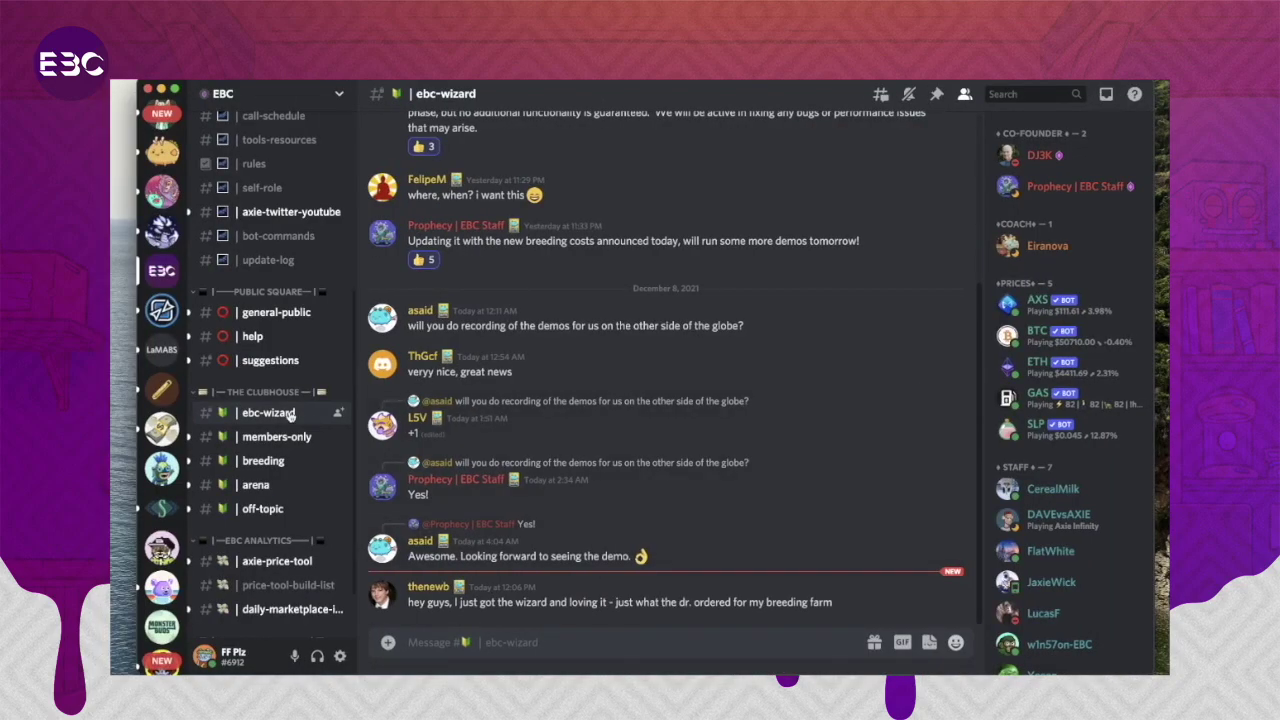
{"action": "scroll", "coordinate": [264, 418], "scroll_direction": "up", "scroll_amount": 10}
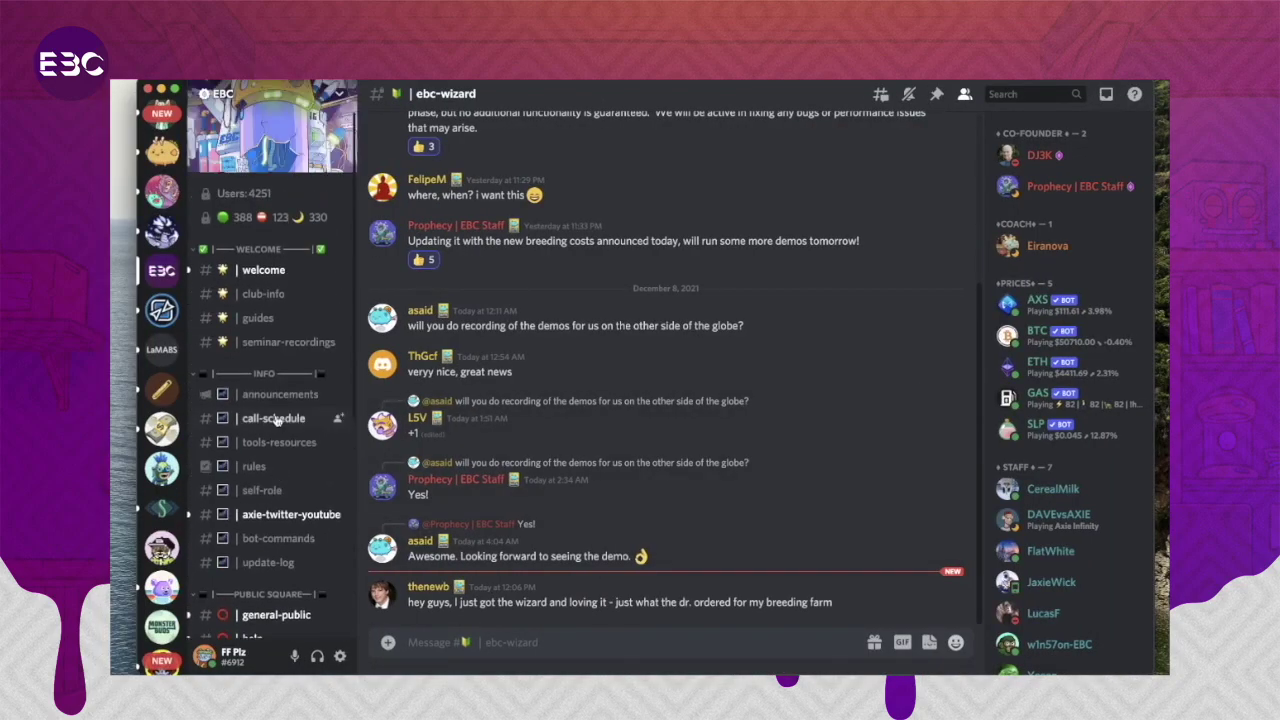
{"action": "scroll", "coordinate": [306, 478], "scroll_direction": "down", "scroll_amount": 5}
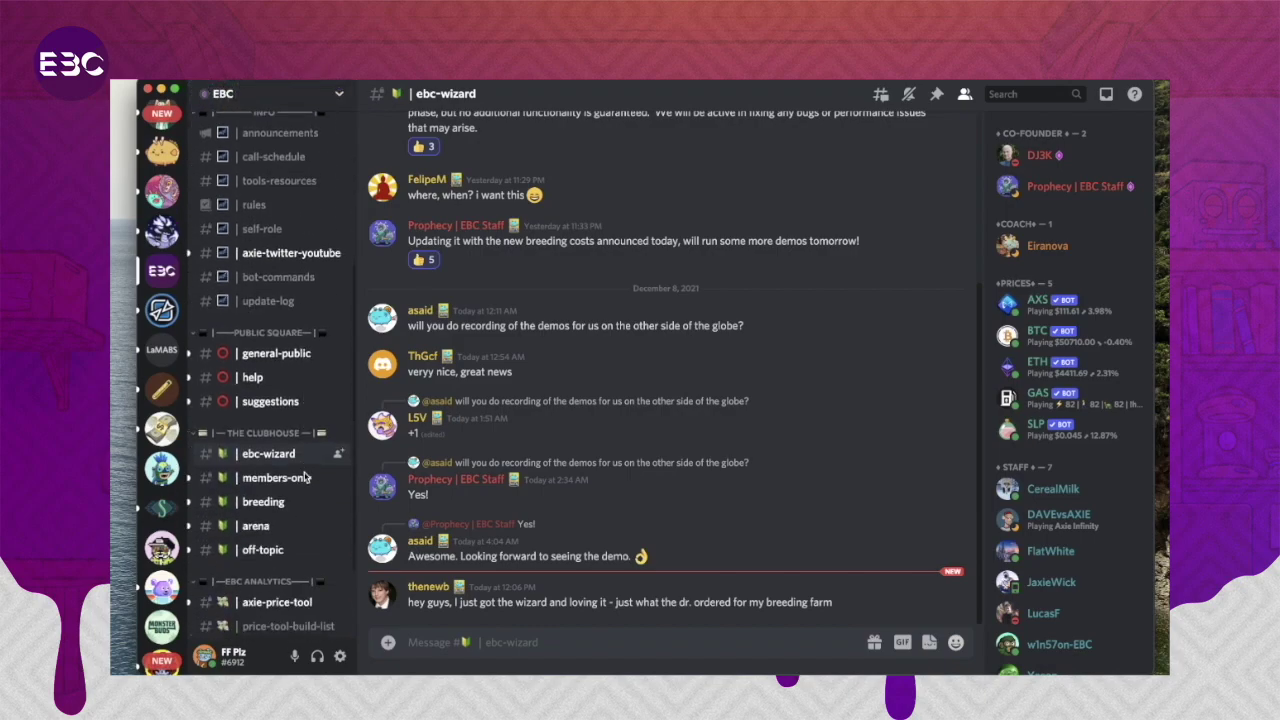
{"action": "scroll", "coordinate": [520, 510], "scroll_direction": "up", "scroll_amount": 5}
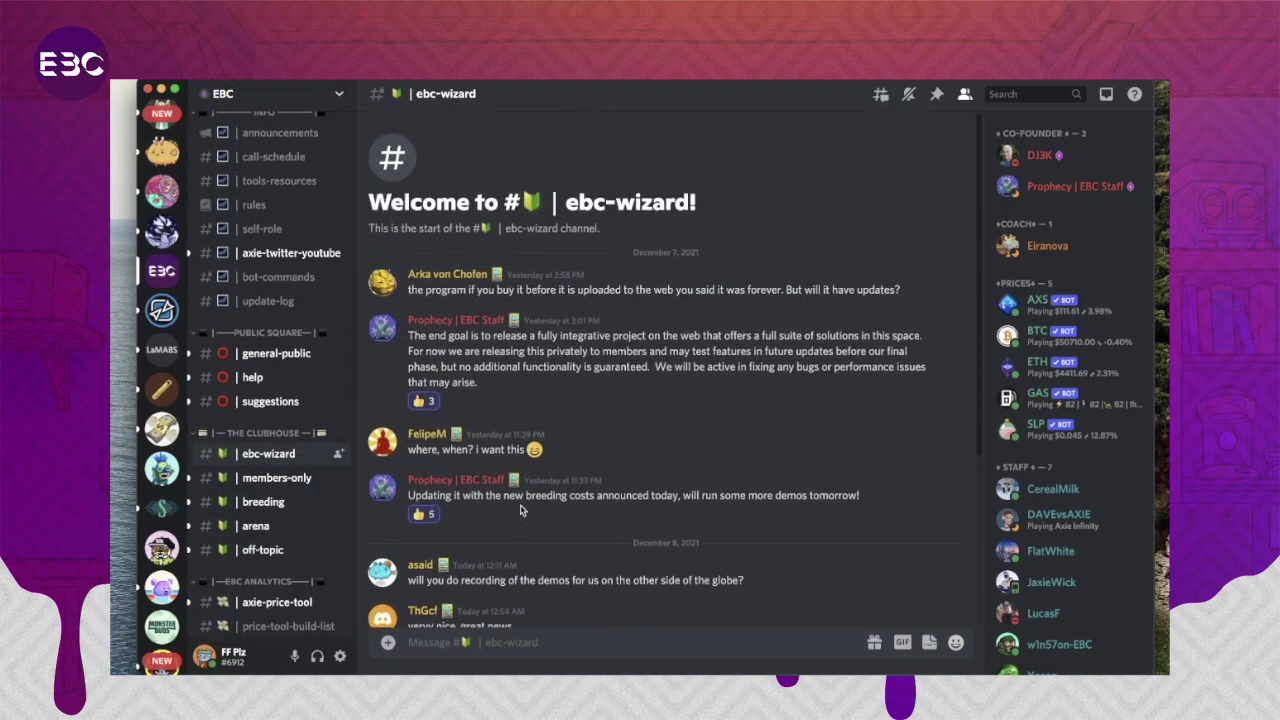
{"action": "scroll", "coordinate": [520, 510], "scroll_direction": "down", "scroll_amount": 5}
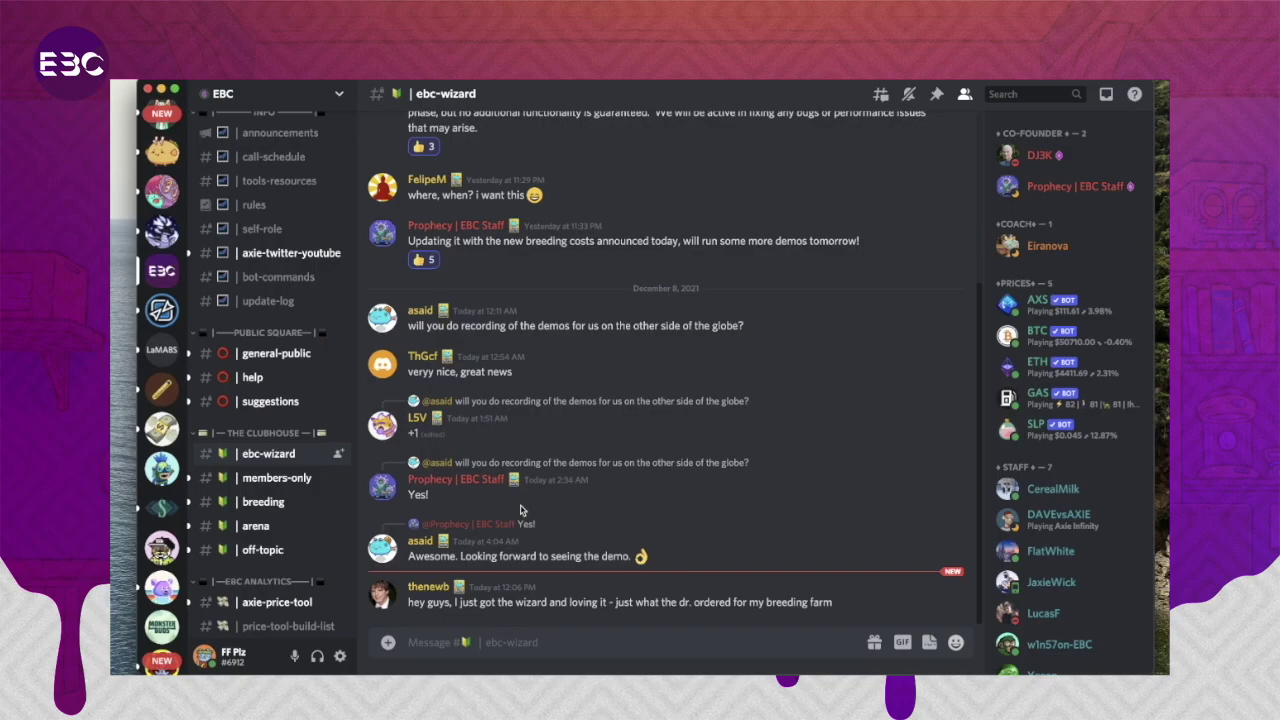